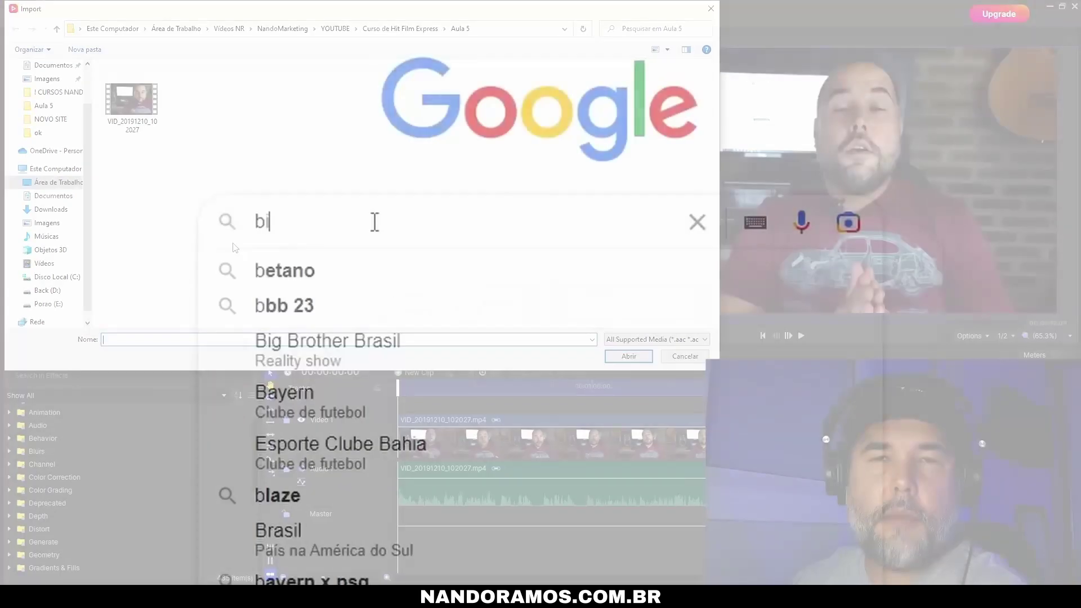
Search Google for "biblioteca de musicas youtube" and open the YouTube Audio library result.
type("blioteca de ")
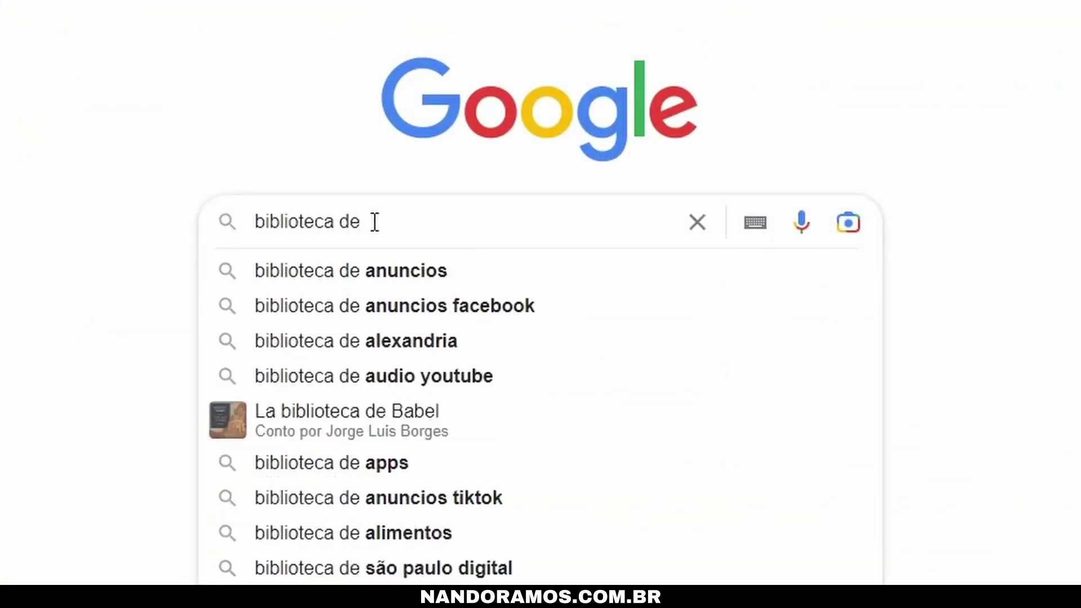
type("m")
key("Down")
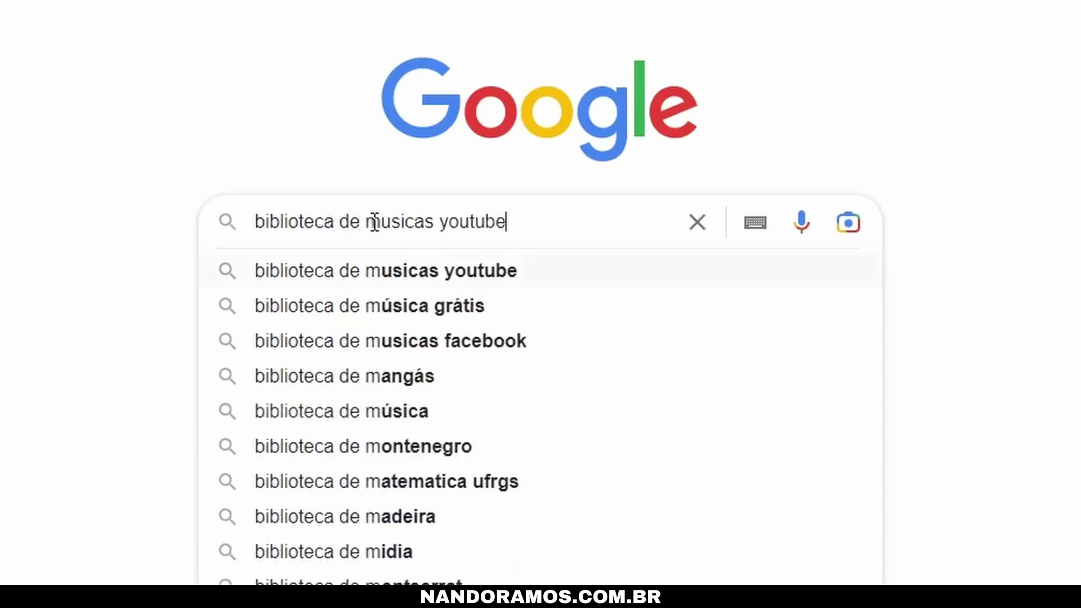
left_click(454, 271)
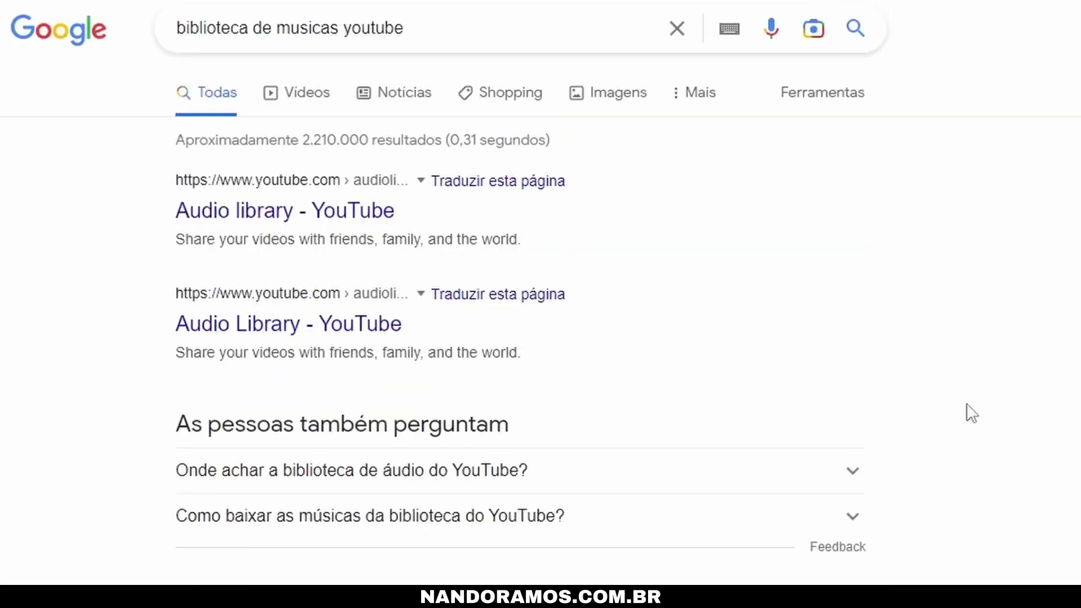
left_click(228, 209)
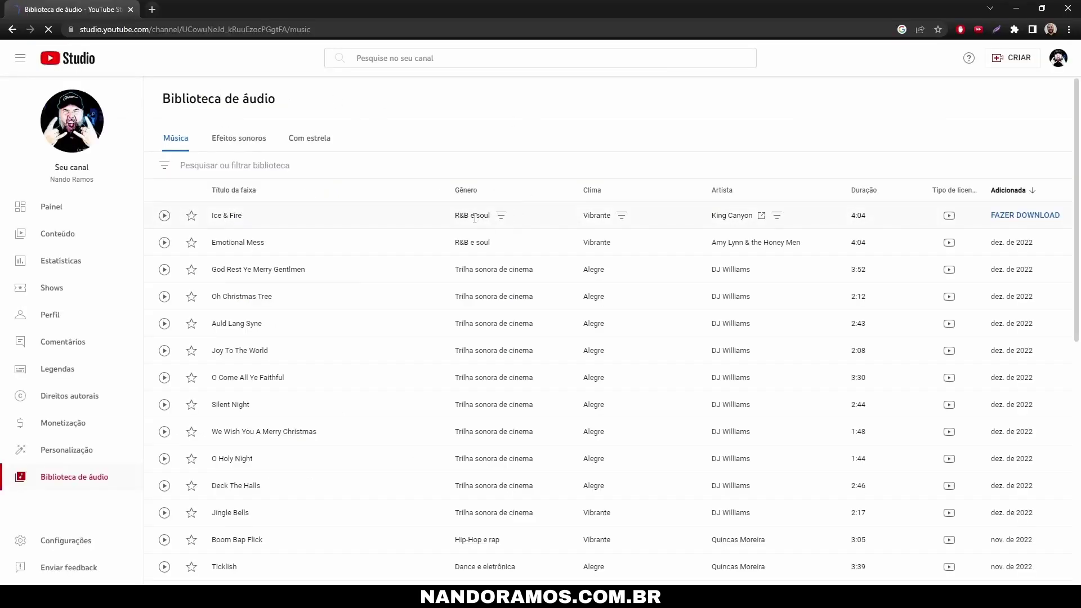
Filter the audio library's music tracks by the R&B e soul genre.
left_click(501, 216)
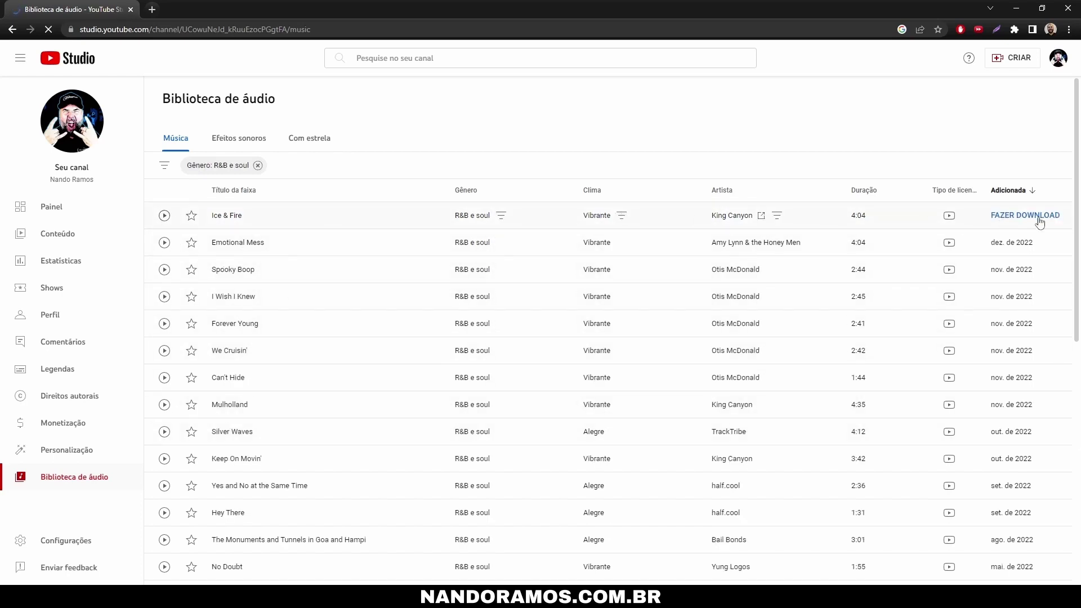
left_click_drag(461, 266, 447, 171)
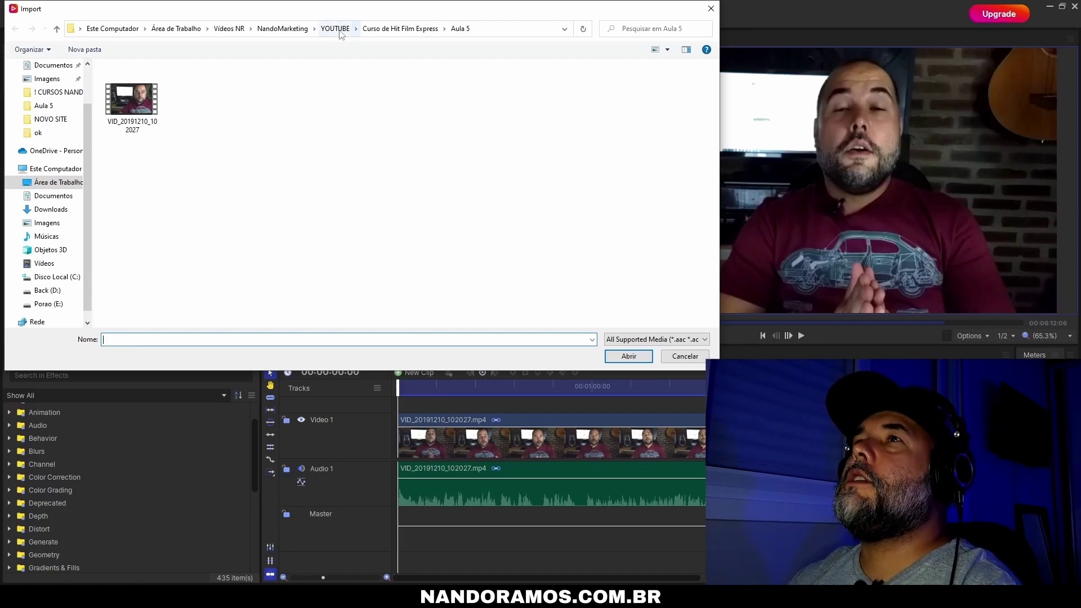
In HitFilm, import All_My_Shuffling from the Musicas folder inside Vídeos NR > !Materiais into the project media.
left_click(229, 29)
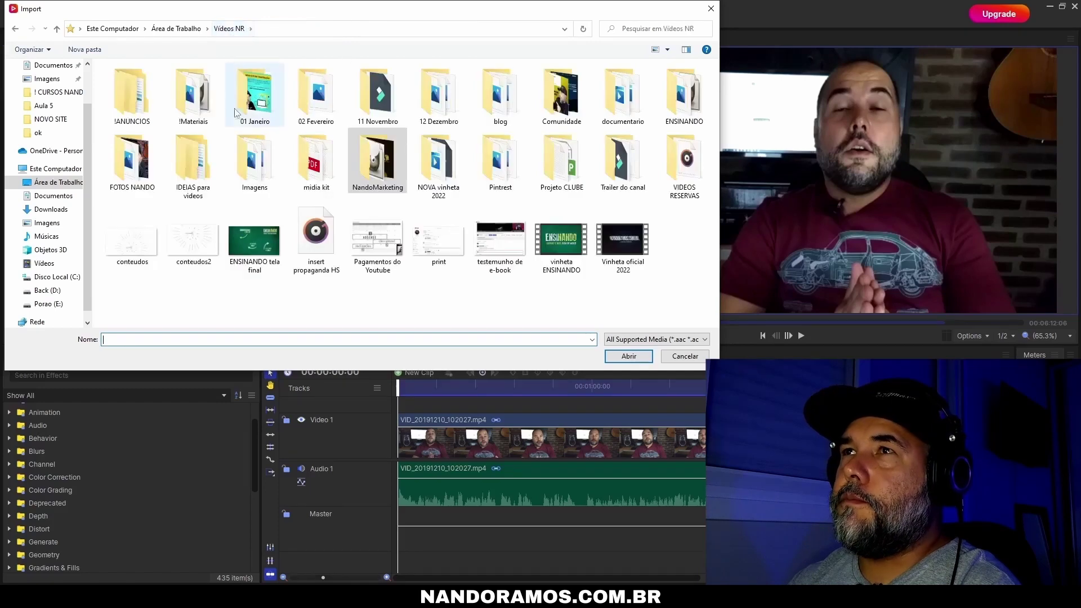
double_click(192, 105)
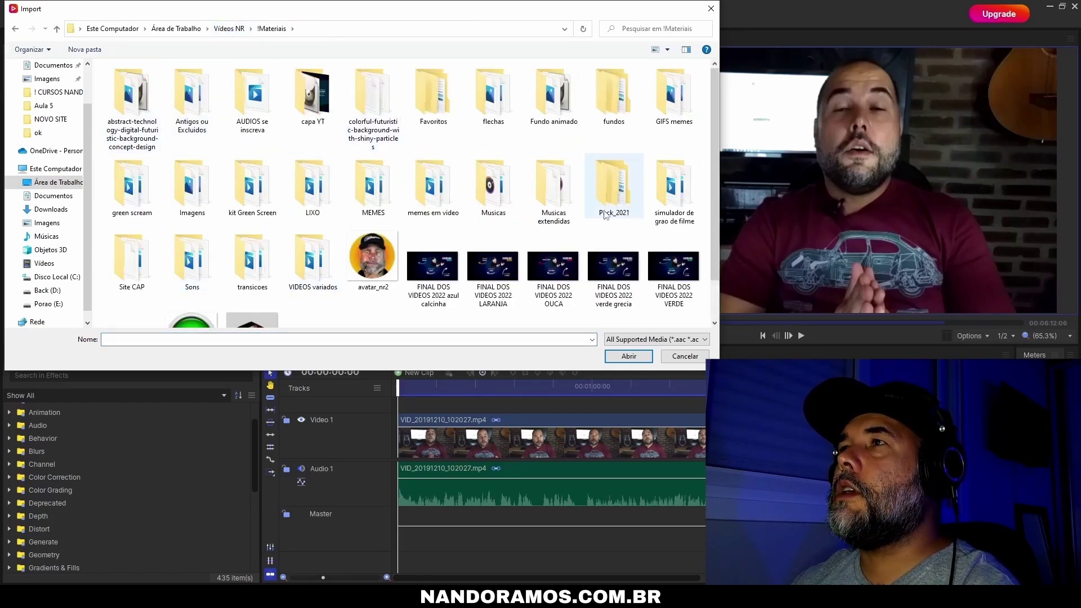
double_click(500, 201)
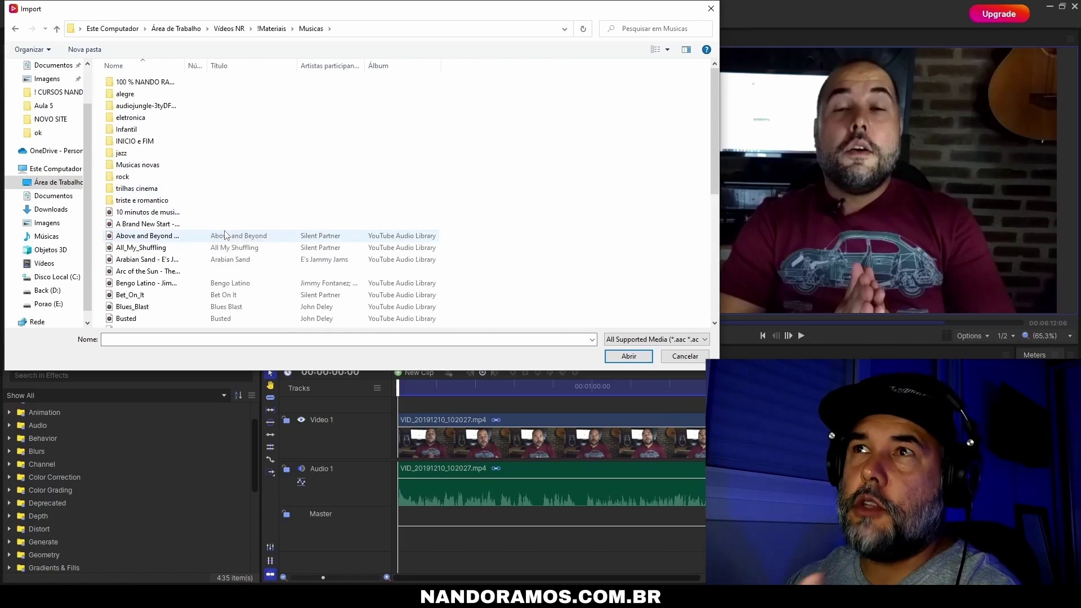
left_click(144, 296)
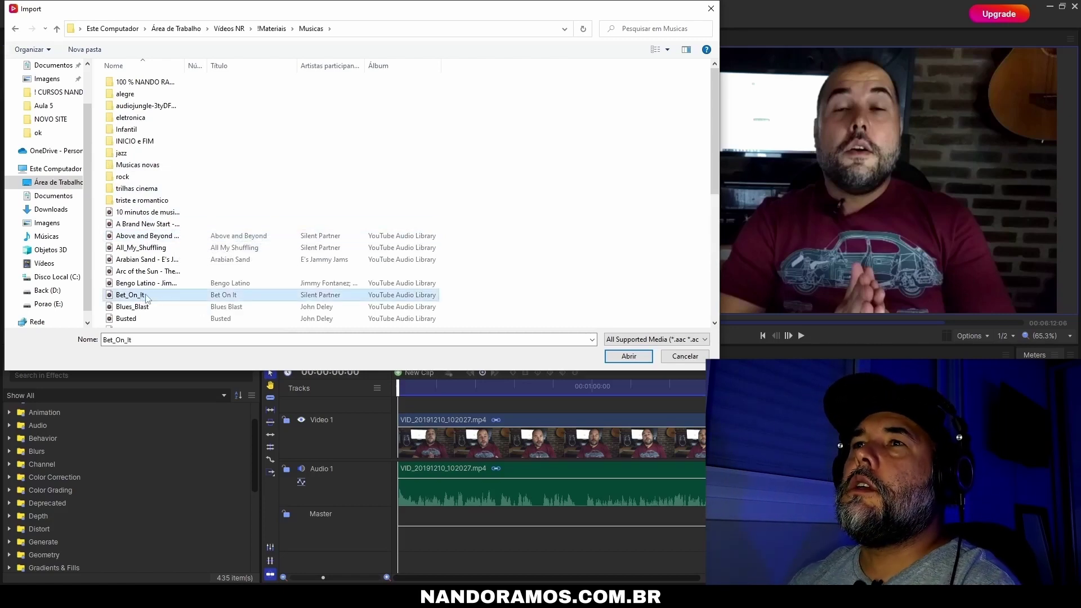
left_click(158, 254)
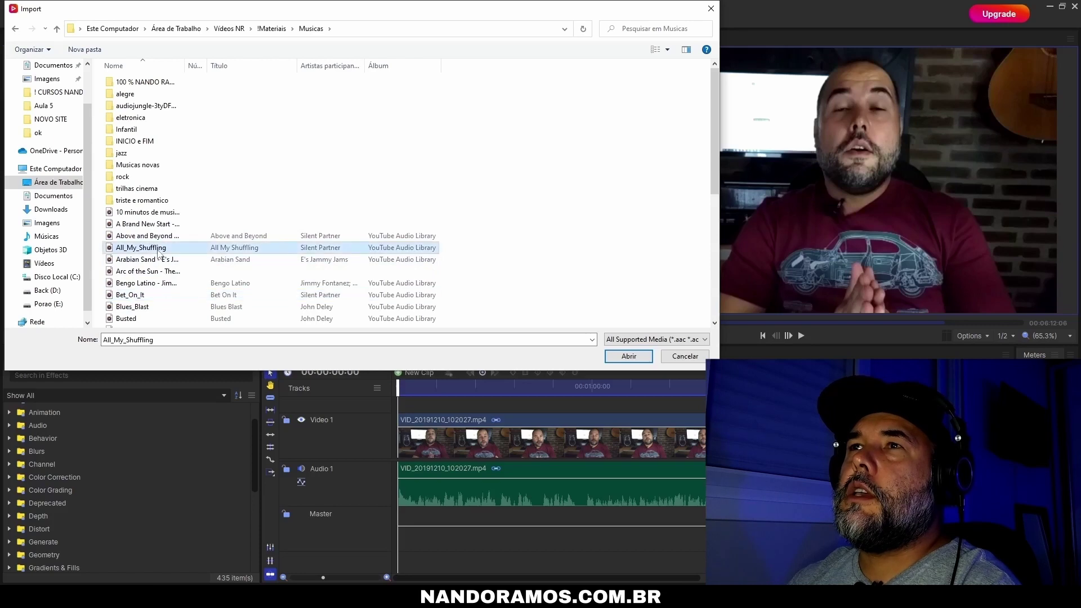
double_click(183, 254)
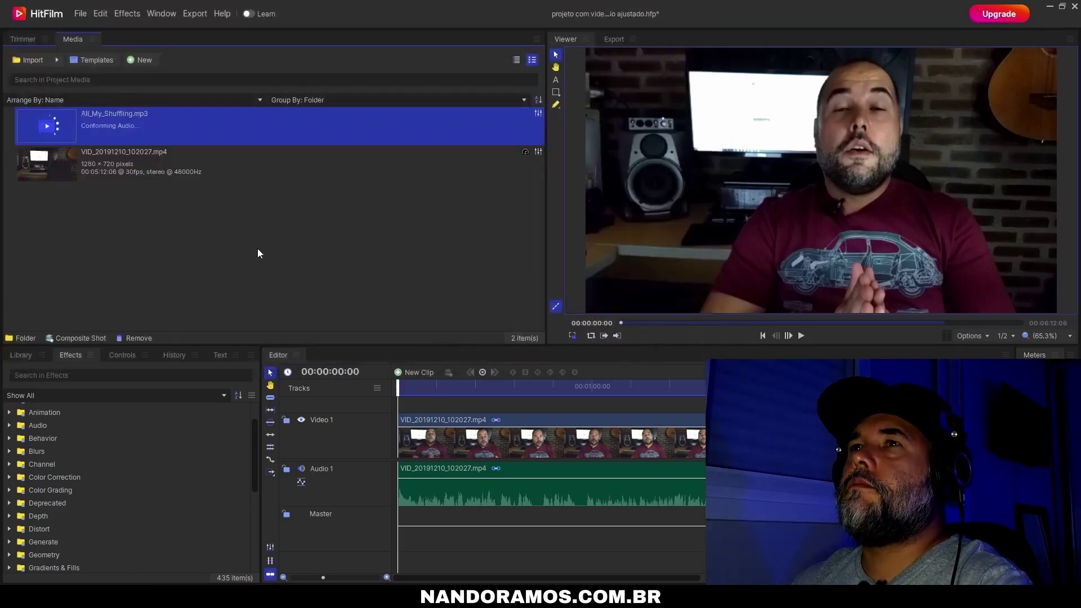
Preview All_My_Shuffling.mp3 in the Trimmer, stop playback and return to the track's start.
double_click(126, 131)
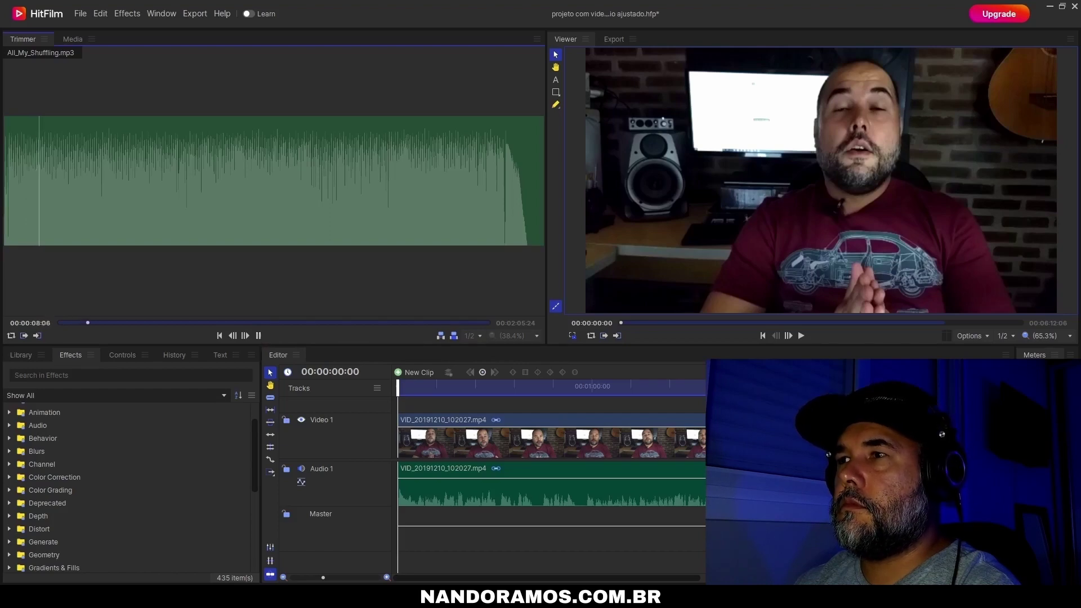
key("space")
left_click(220, 336)
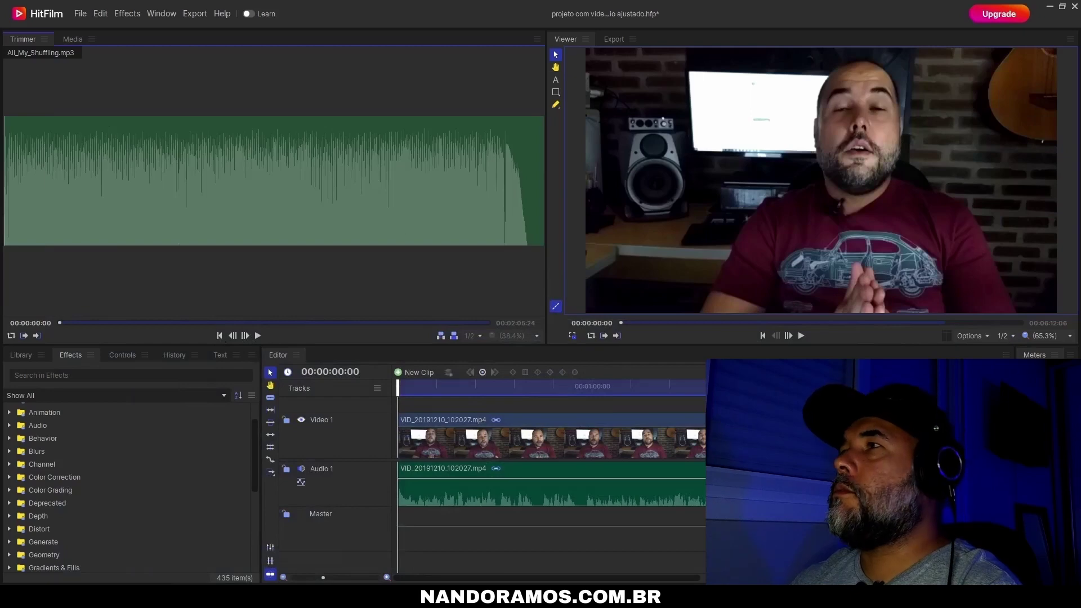
Place All_My_Shuffling.mp3 on a new audio track beneath the video's audio, starting at the beginning of the timeline.
left_click(283, 577)
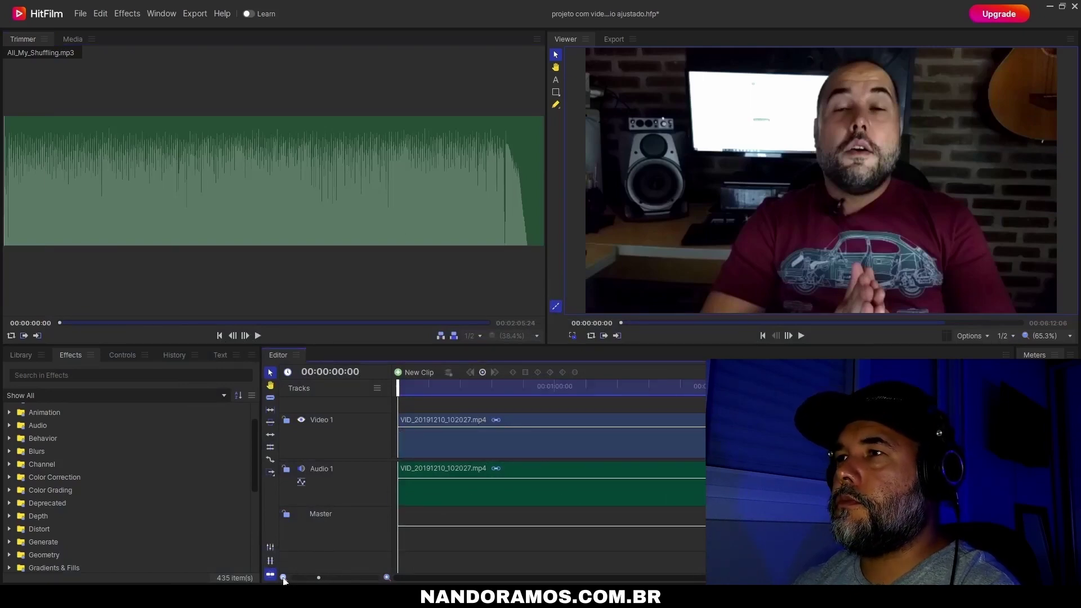
left_click(283, 577)
left_click(284, 577)
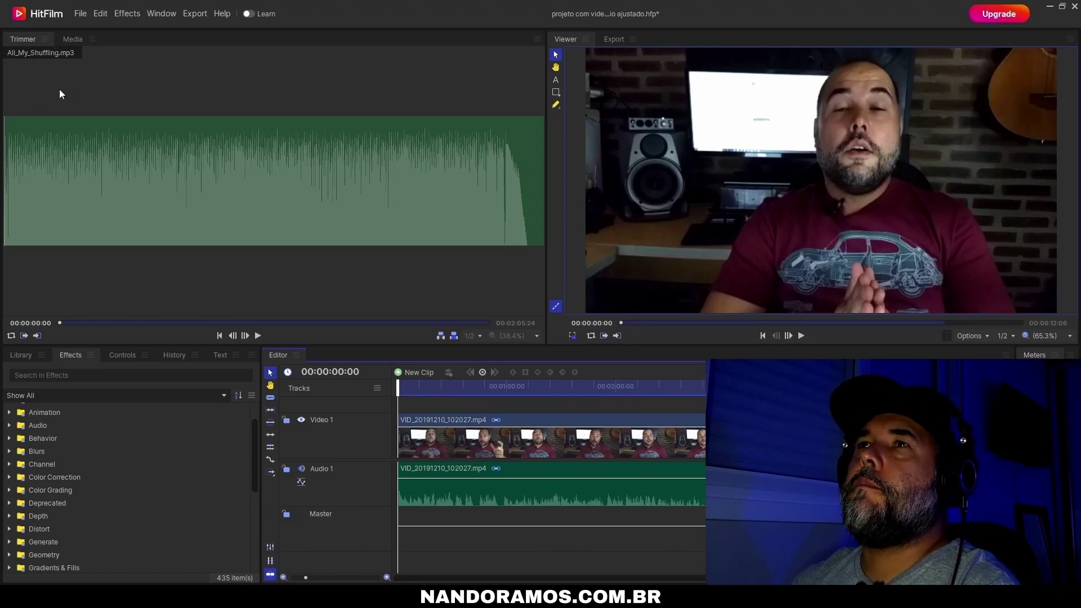
left_click(72, 39)
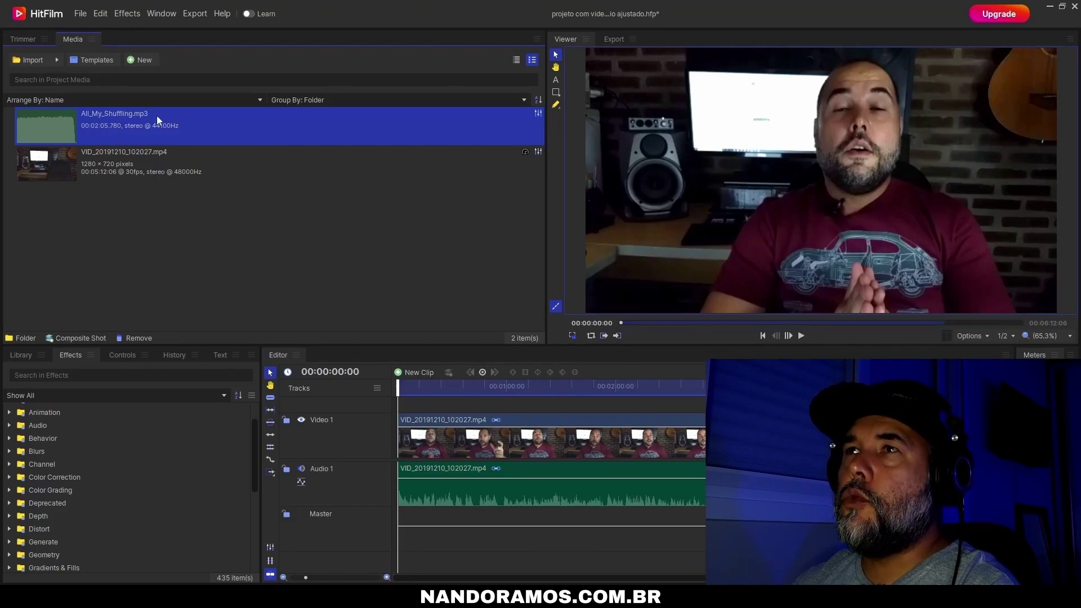
left_click_drag(397, 368, 396, 545)
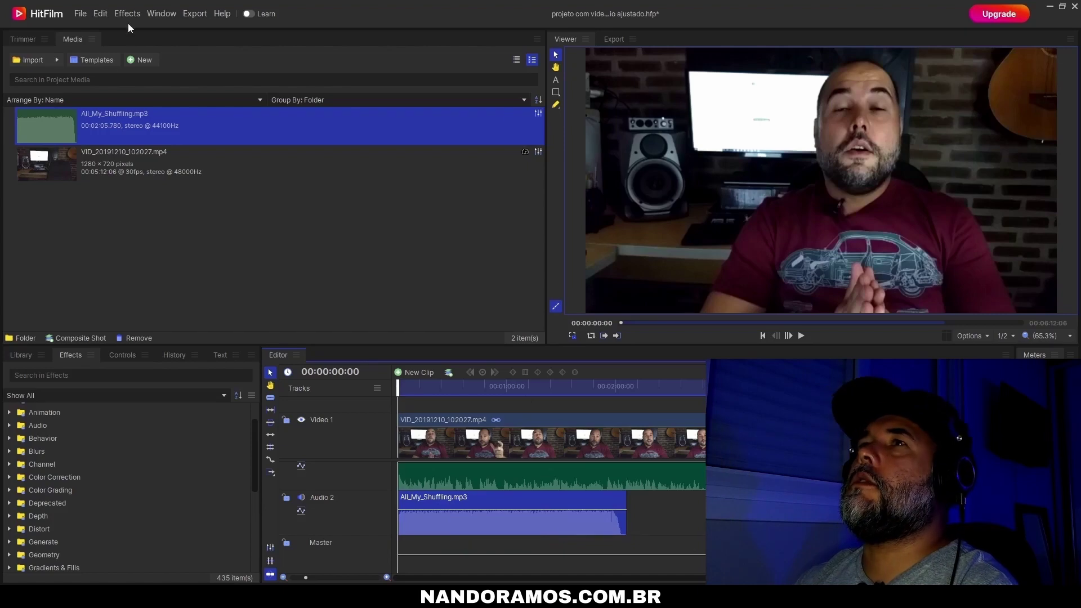
Show the Audio Mixer and narrow it so the Viewer and Editor regain space.
left_click(162, 13)
left_click(170, 49)
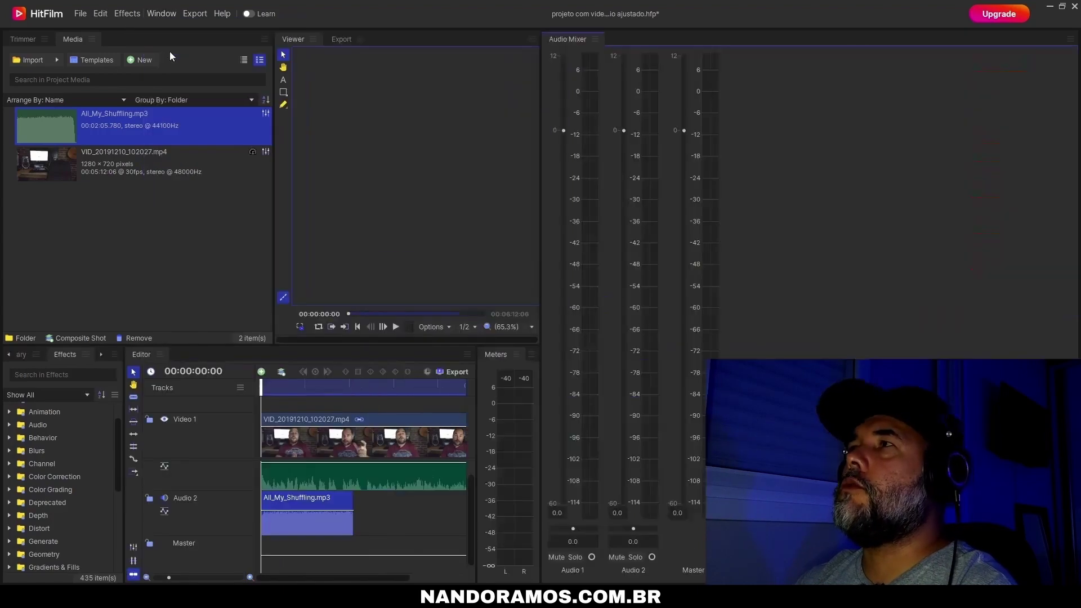
left_click_drag(541, 223, 881, 269)
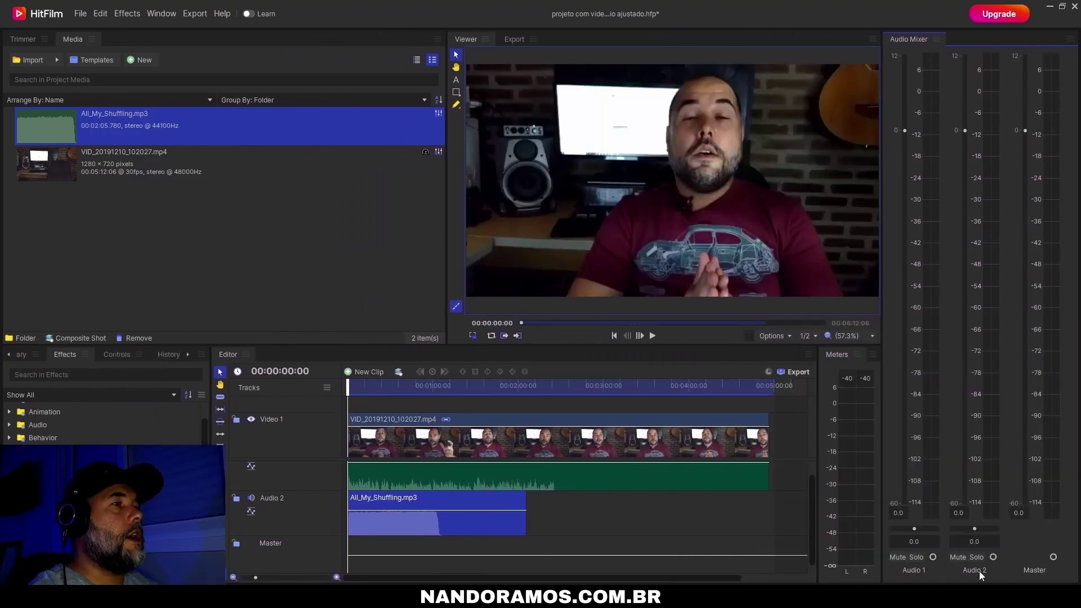
Rename the Audio 2 track as Música.
right_click(279, 502)
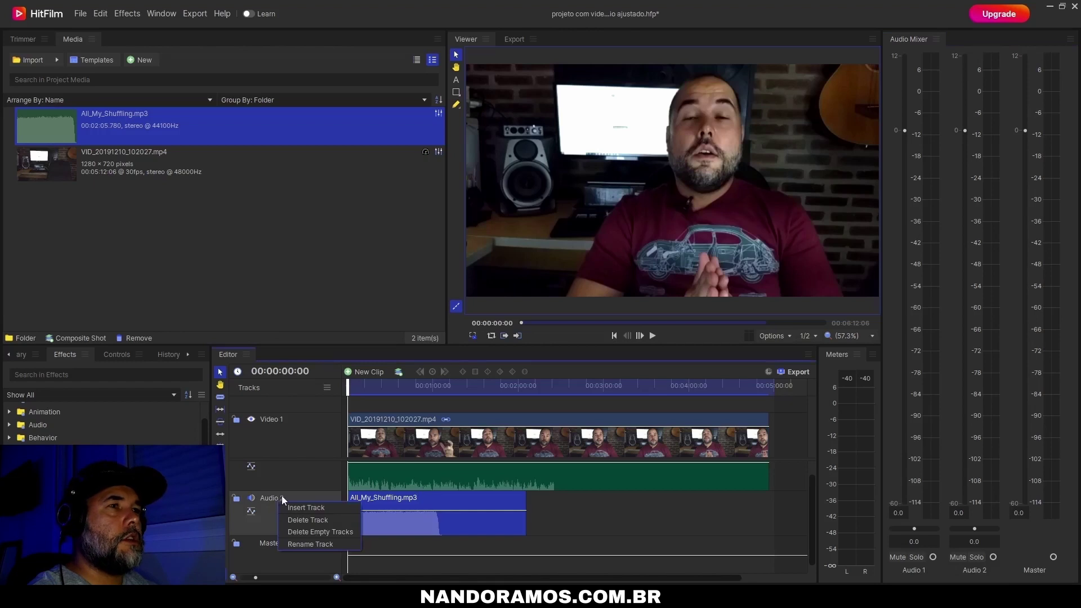
right_click(273, 497)
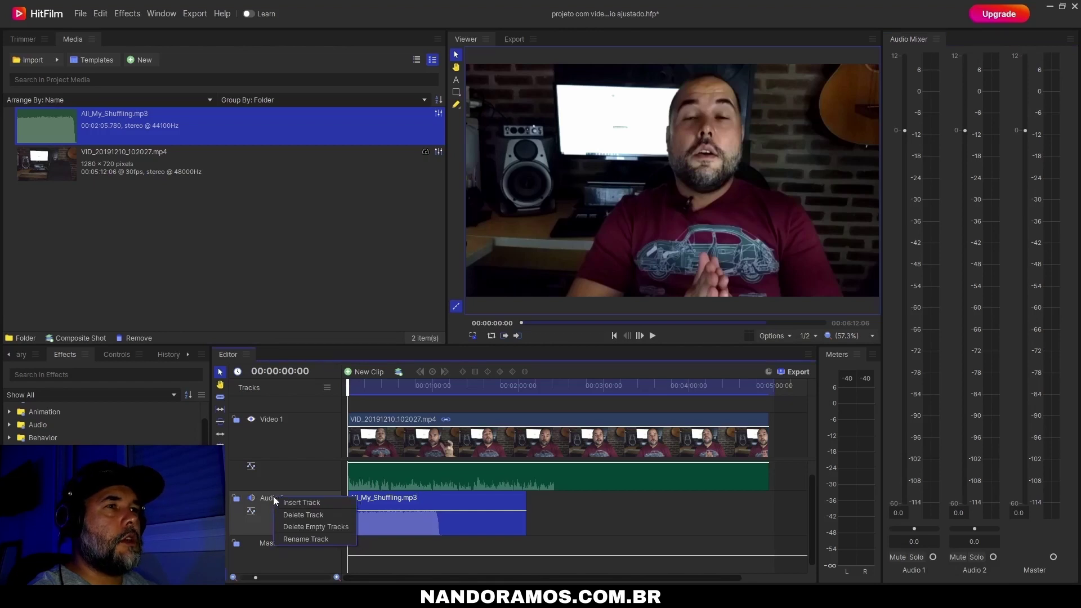
left_click(295, 539)
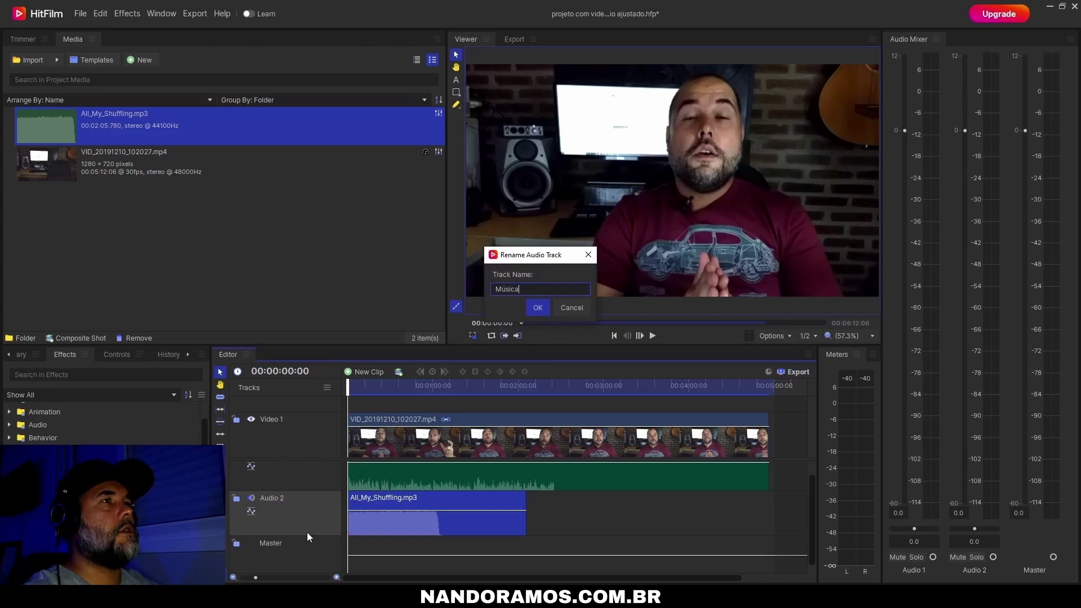
left_click(537, 308)
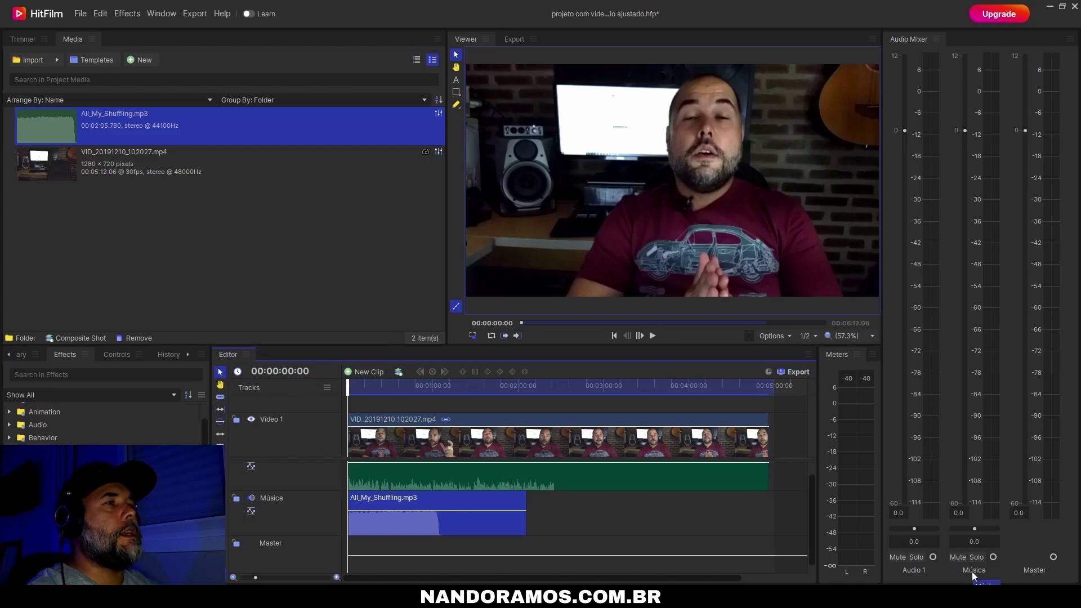
Play the opening seconds of the timeline to check the voice and music levels in the mixer.
left_click(654, 335)
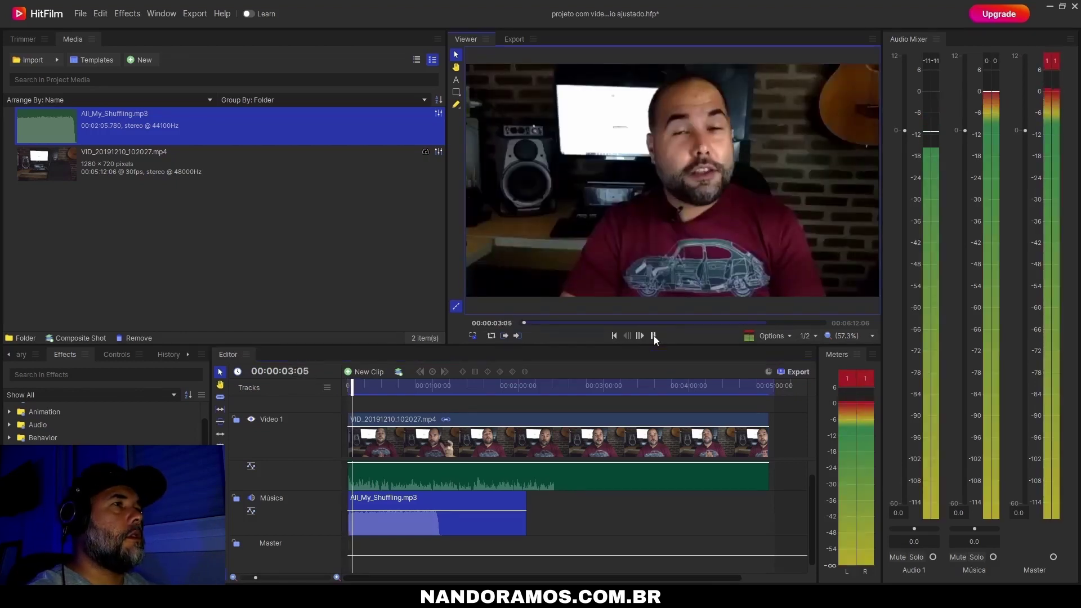
left_click(653, 335)
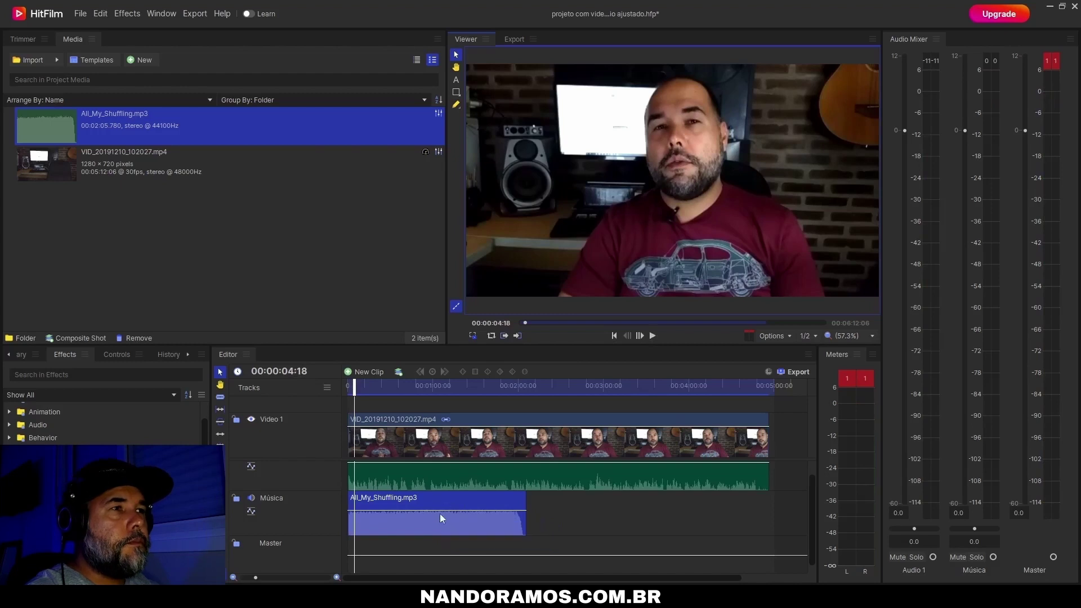
Display the music clip's level controls and set the Música track's mixer level to -30 dB.
double_click(402, 522)
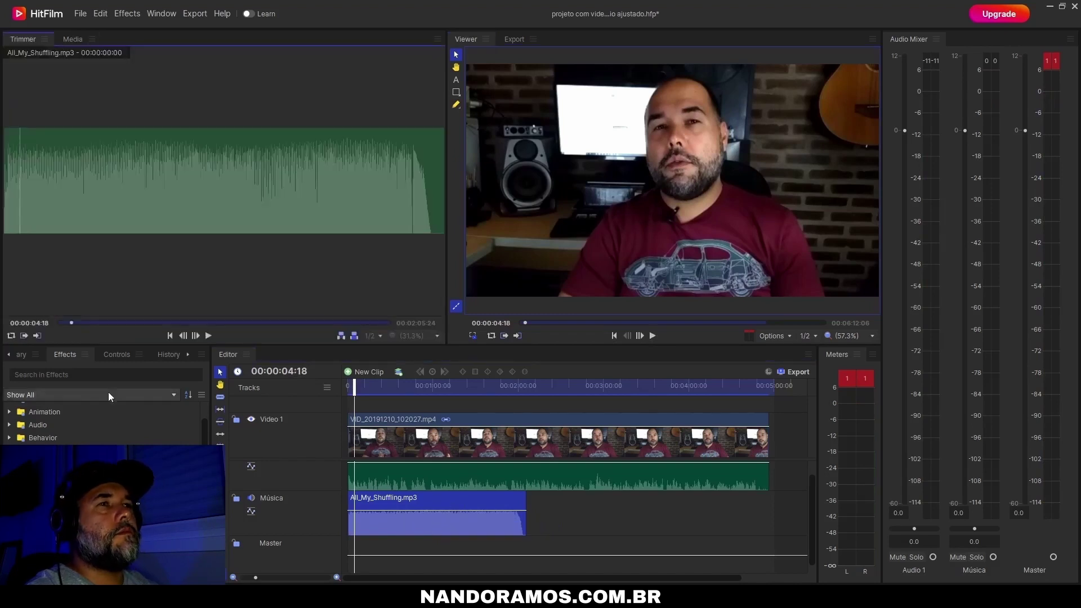
left_click(114, 355)
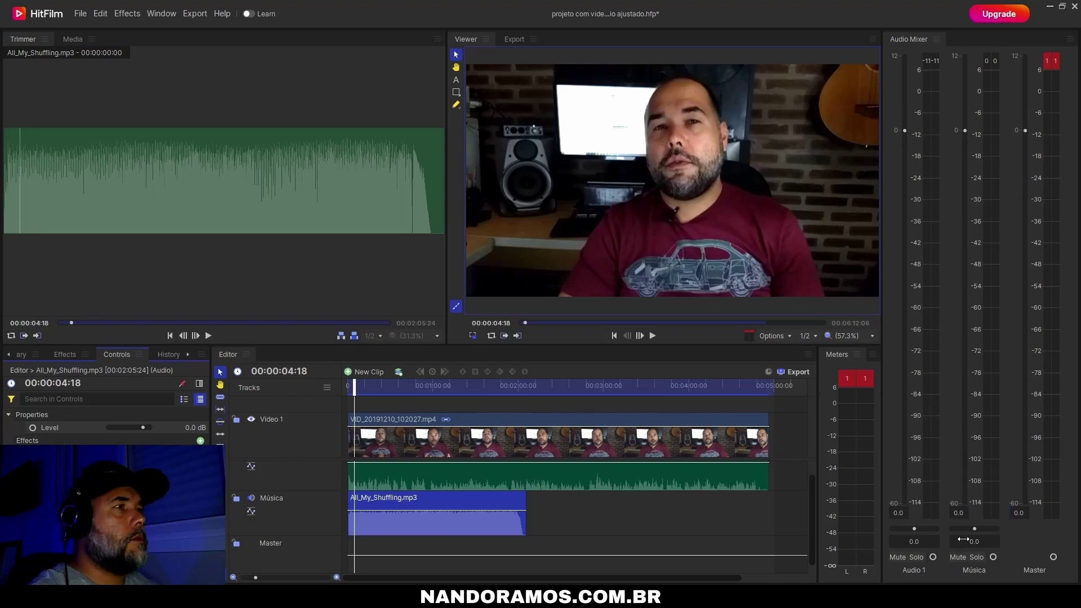
left_click(962, 517)
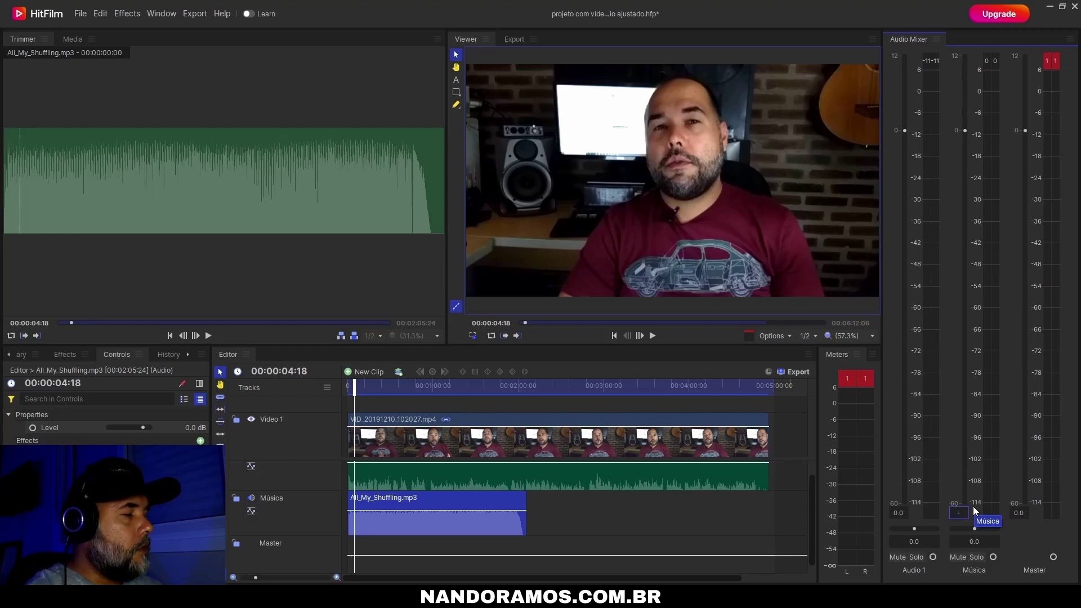
key("Return")
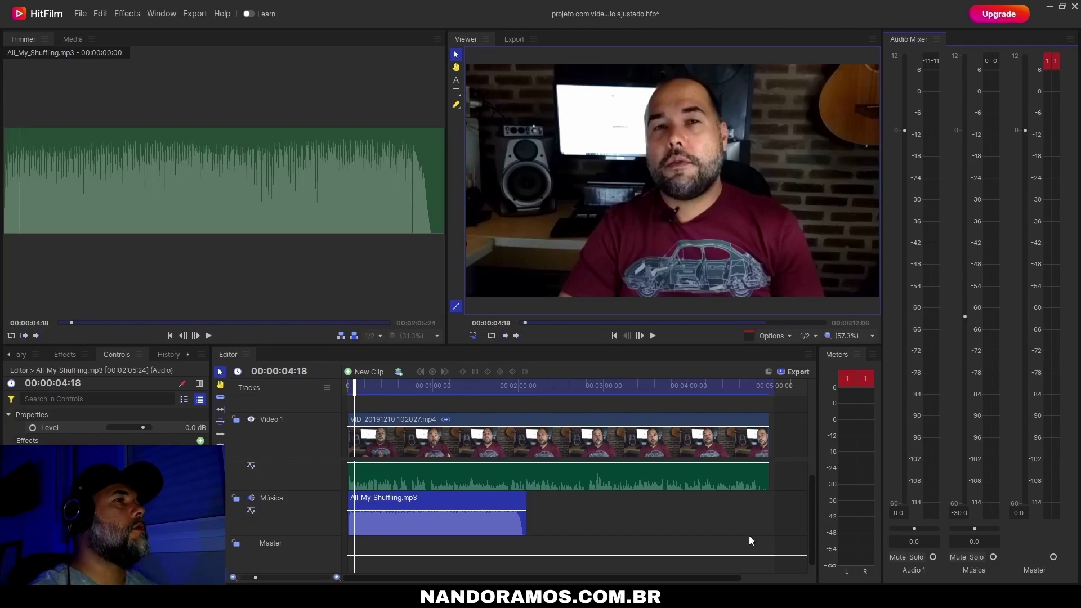
Play the timeline from the start to check the music against the voice, and return to the beginning.
left_click(614, 336)
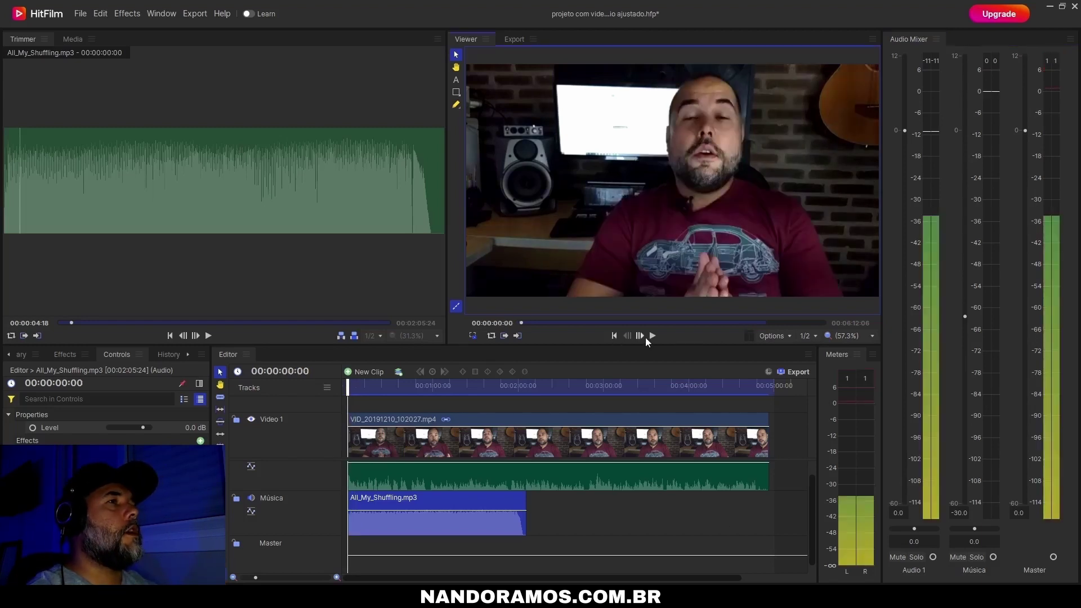
left_click(651, 336)
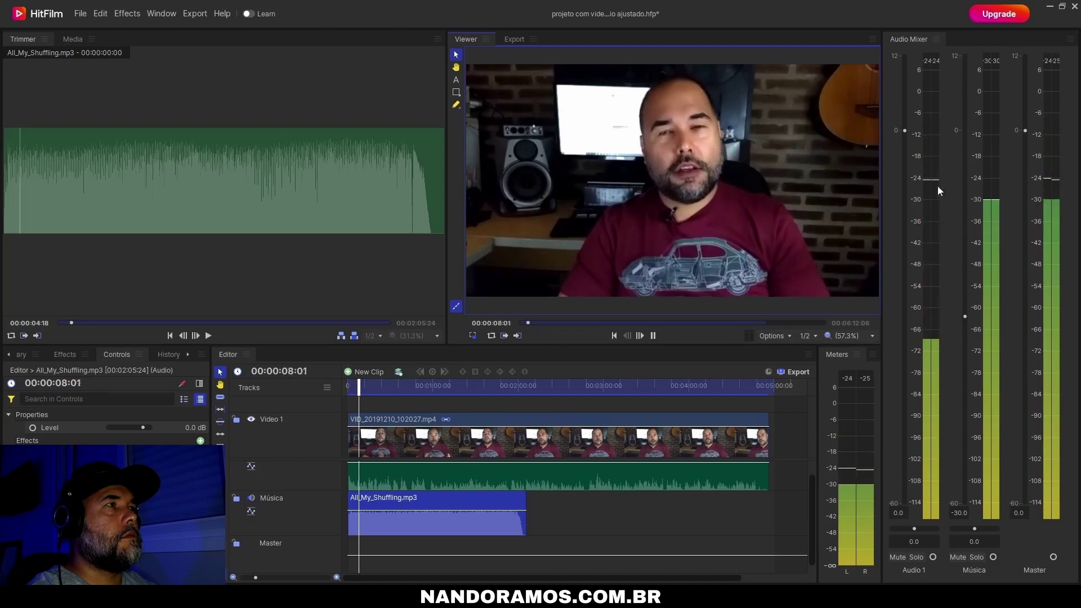
key("space")
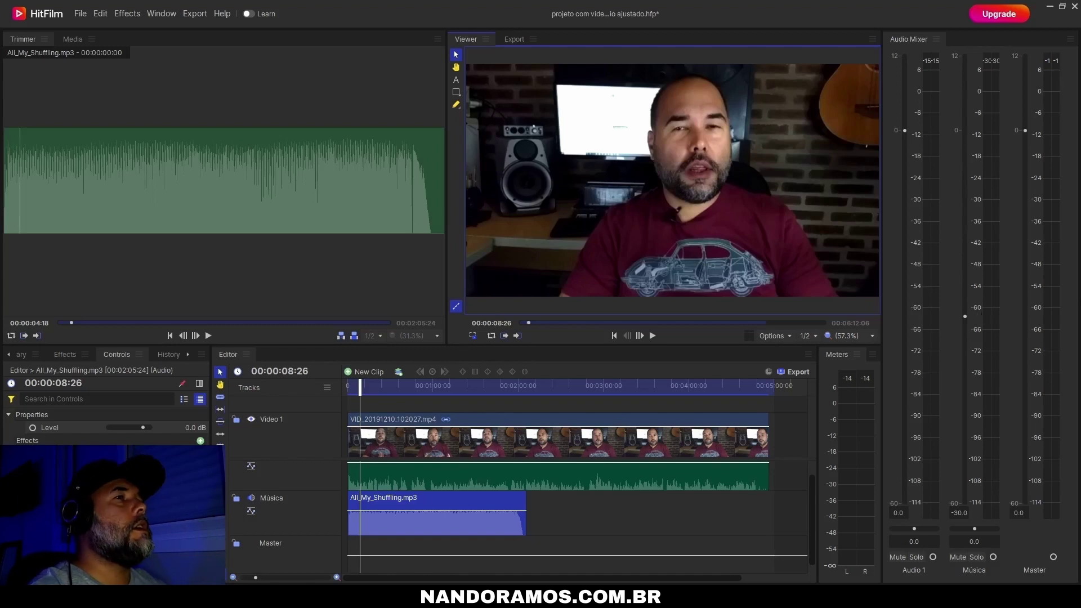
left_click(614, 336)
left_click(652, 336)
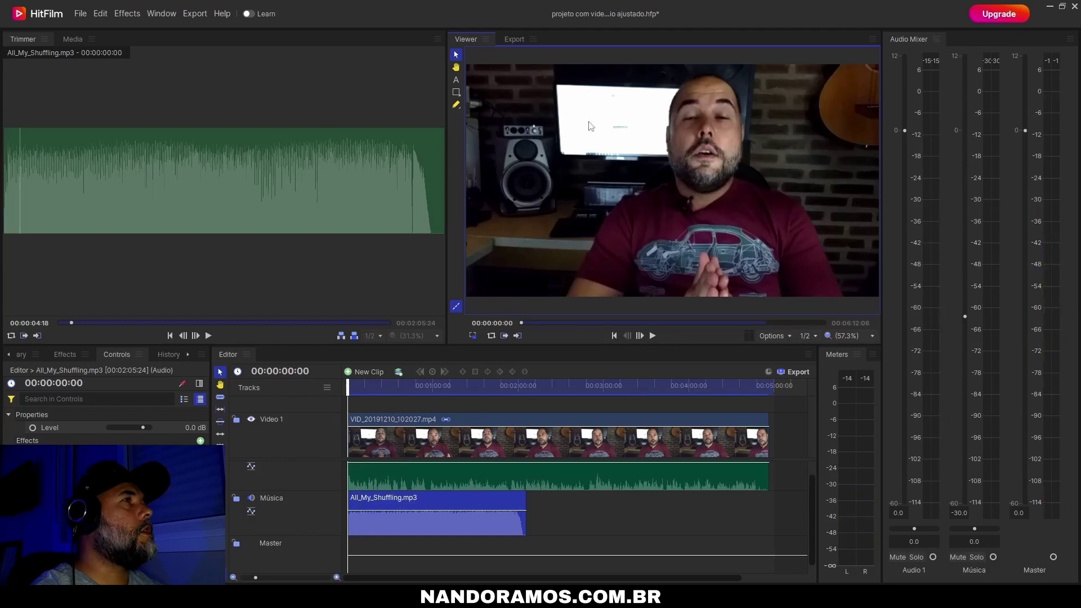
Hide the Audio Mixer and play the timeline to locate the passage around 30 seconds where the music should pause.
left_click(161, 13)
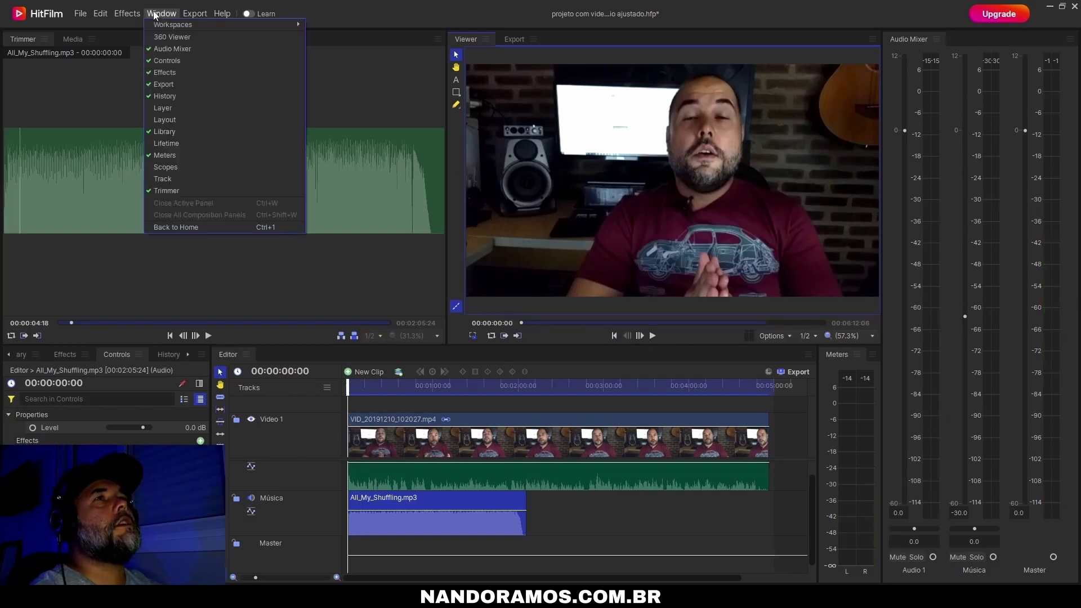
left_click(164, 52)
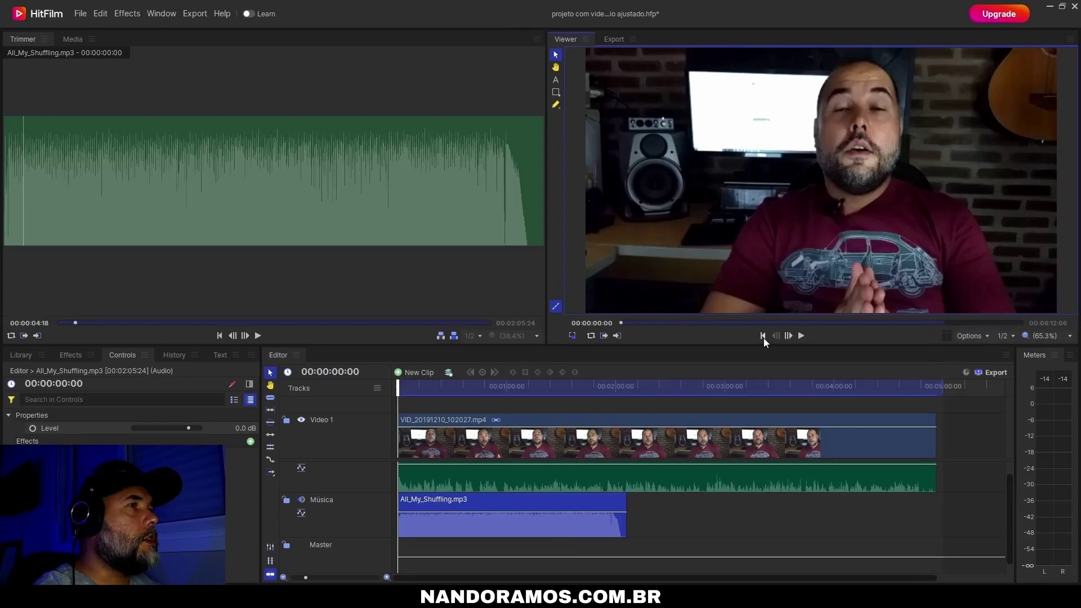
left_click(801, 336)
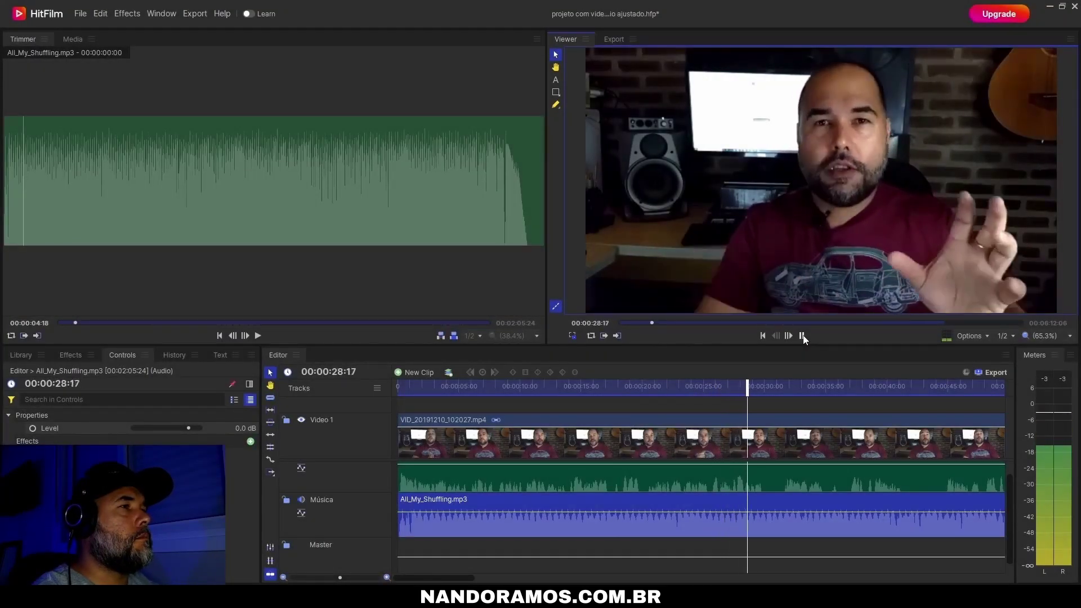
left_click(802, 335)
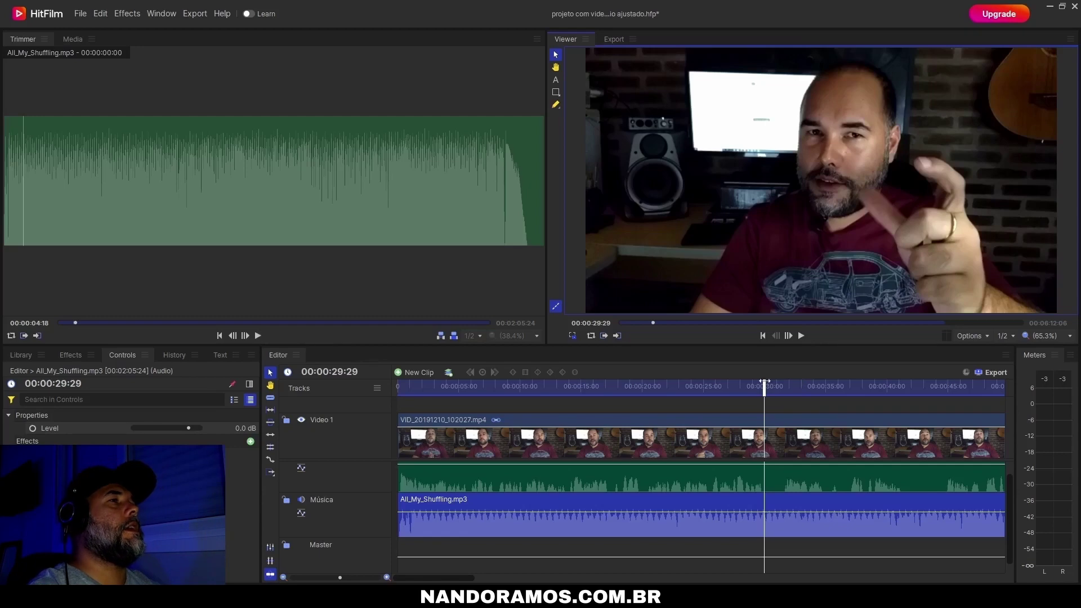
left_click(802, 337)
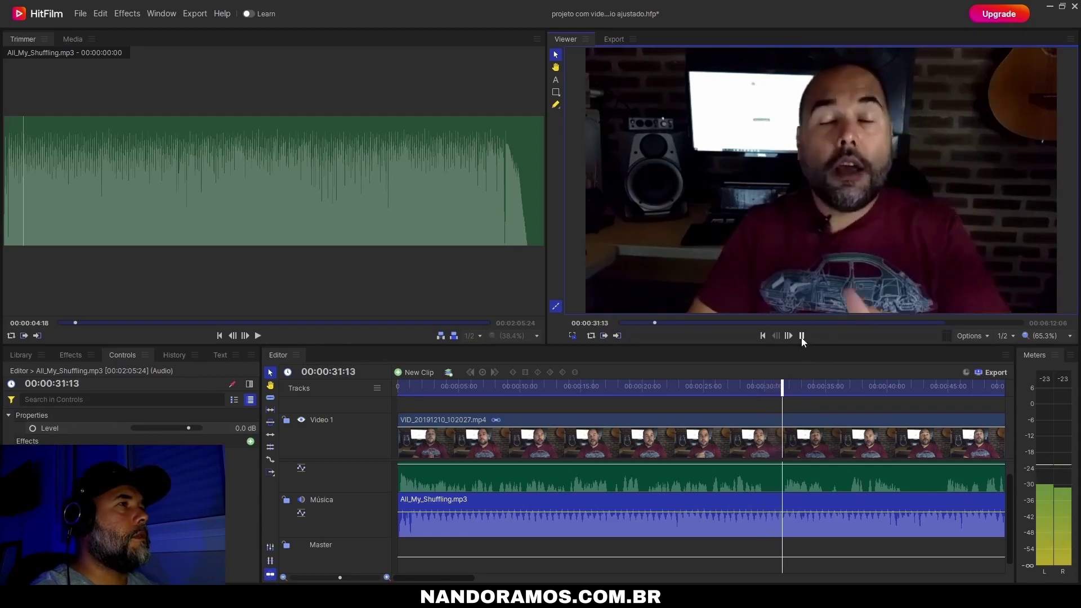
left_click(801, 336)
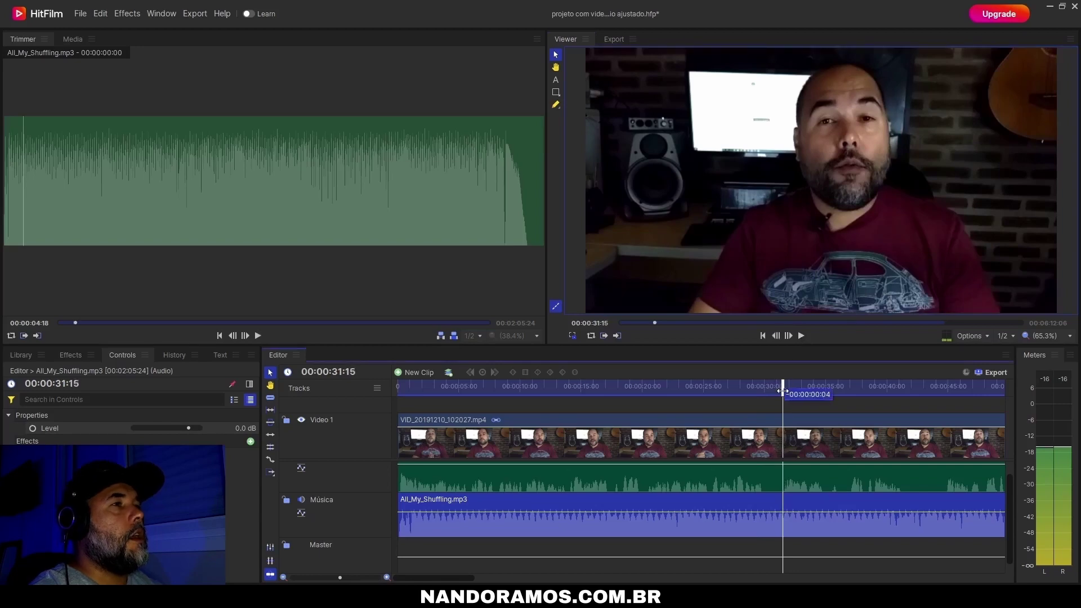
Split the All_My_Shuffling.mp3 clip on the Música track at 00:00:29:28.
left_click_drag(783, 391, 765, 390)
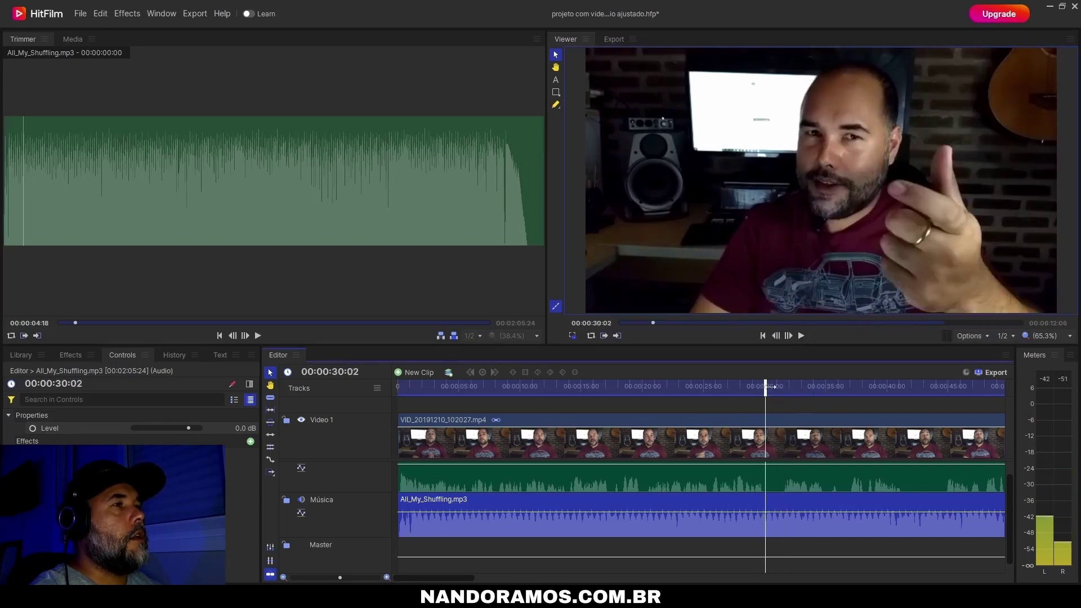
key("Left")
key("Left")
key("Left")
key("Left")
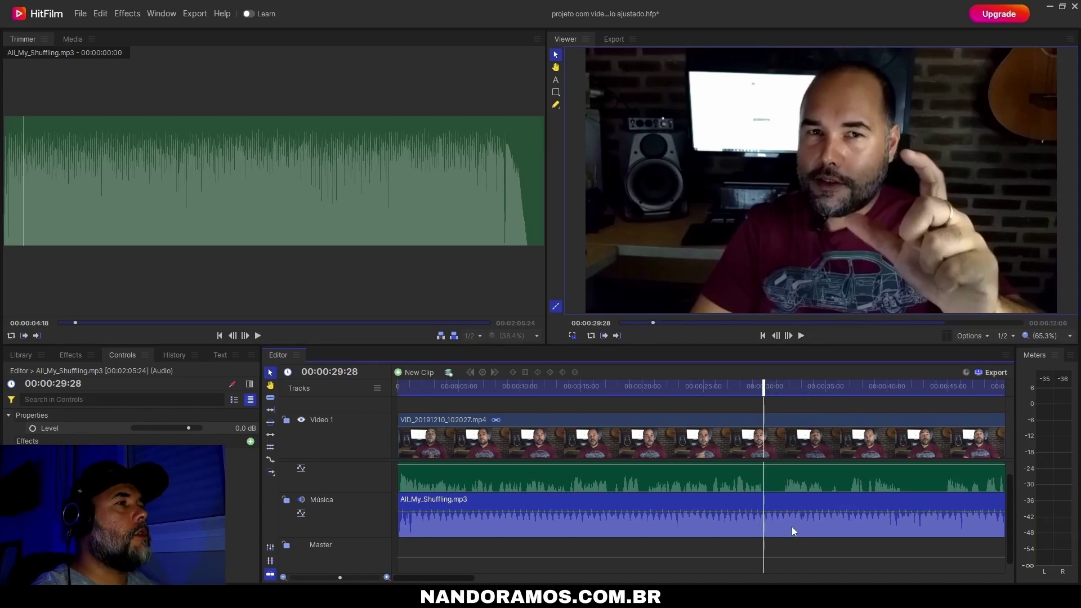
left_click(755, 448)
left_click(772, 508)
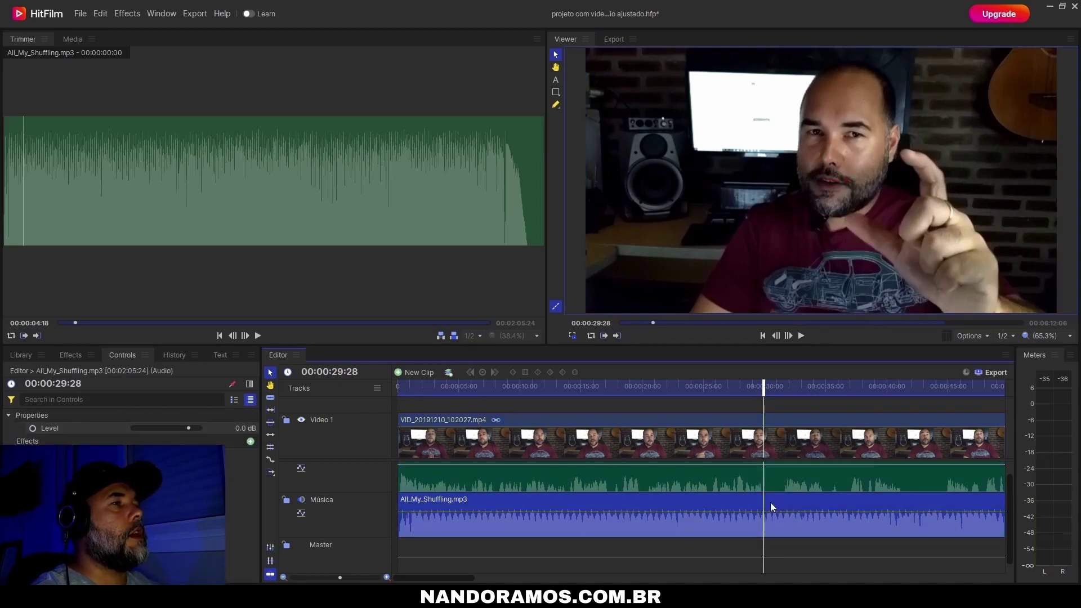
left_click(270, 397)
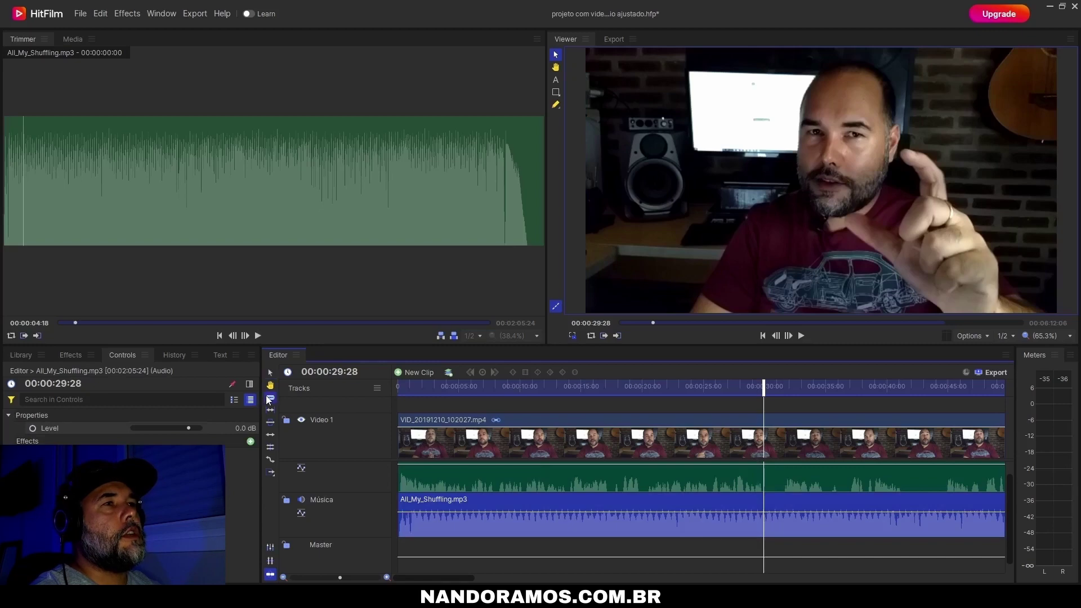
left_click(770, 504)
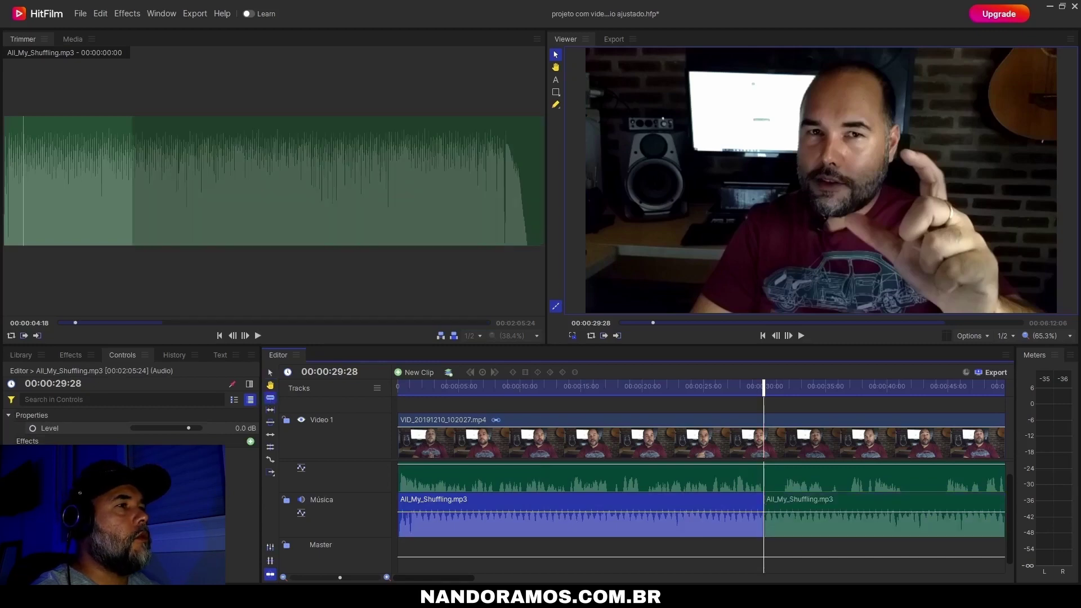
left_click(270, 373)
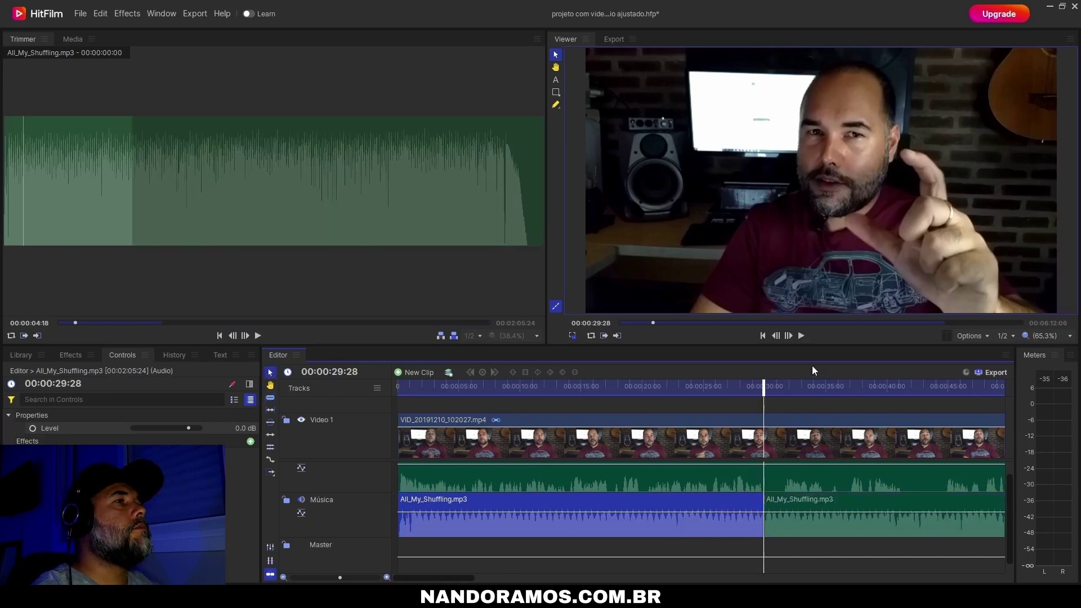
Shift the second music piece to start at 00:00:31:12, leaving a silent gap, and play across the gap to check it.
left_click_drag(766, 390, 781, 394)
left_click(804, 507)
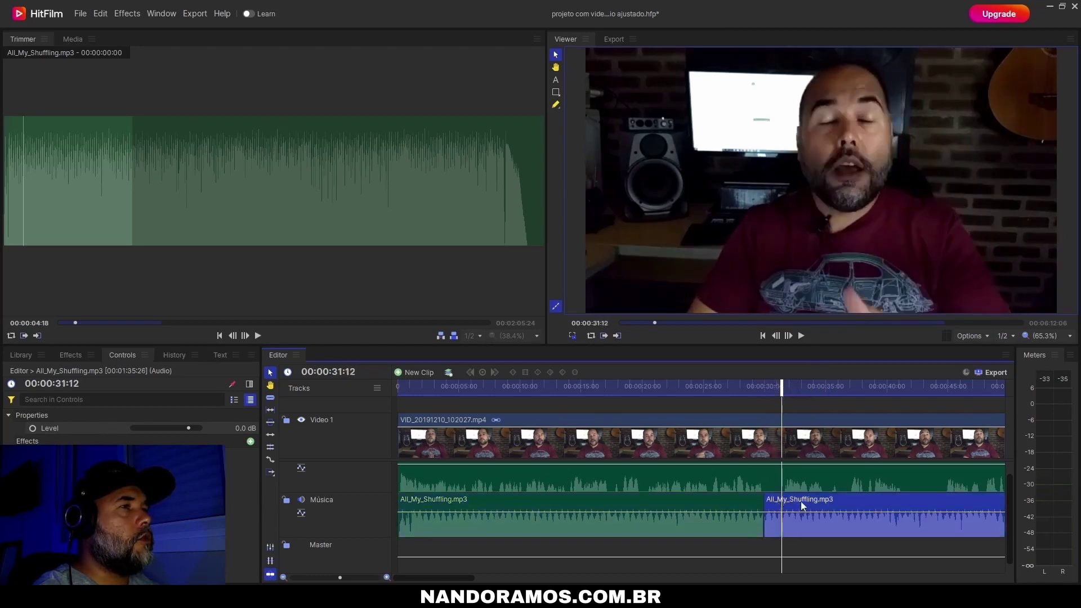
left_click_drag(803, 505, 820, 508)
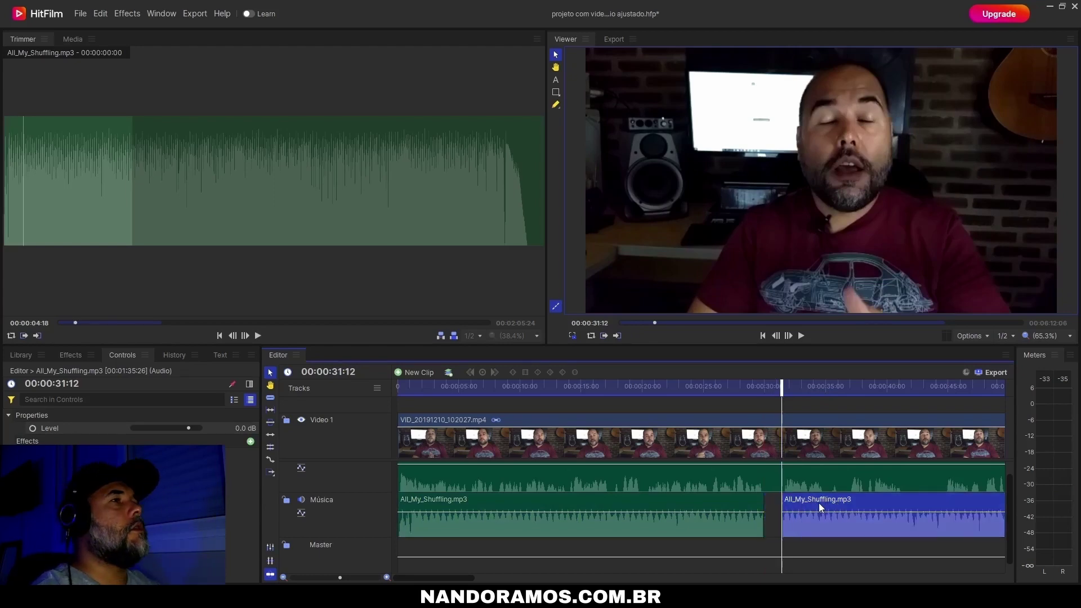
left_click(735, 387)
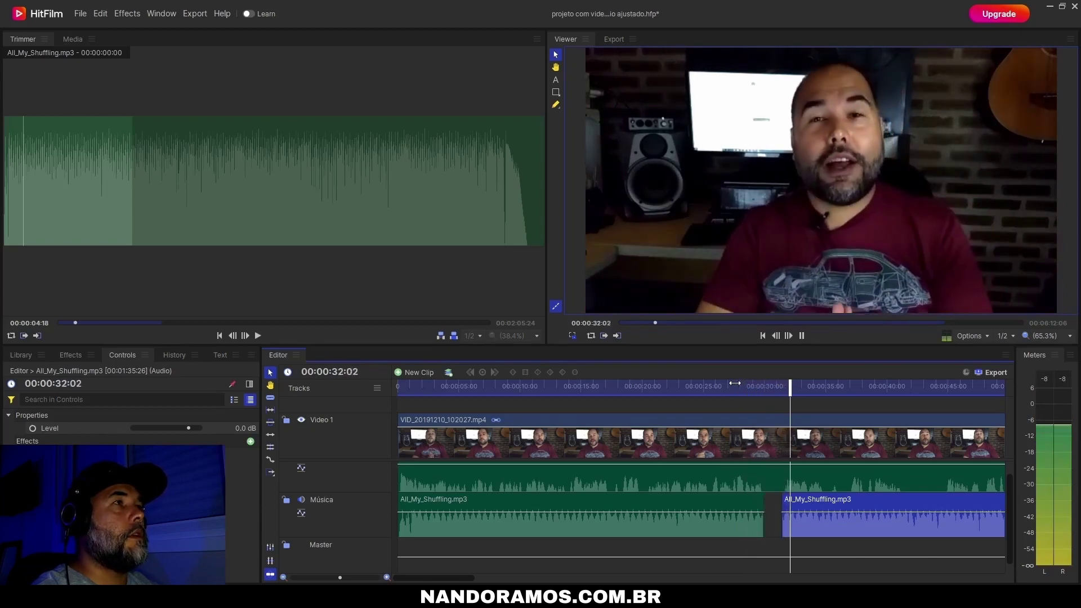
key("space")
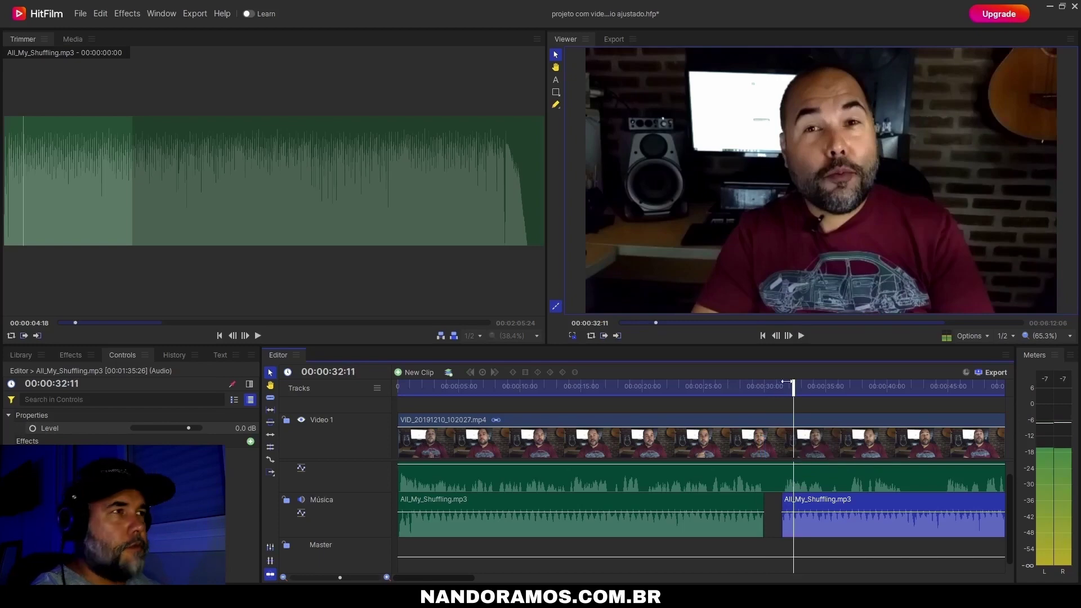
Split the video clip on Video 1 at 00:00:29:27, where the music gap begins.
left_click_drag(794, 388, 700, 384)
left_click(386, 577)
left_click(711, 443)
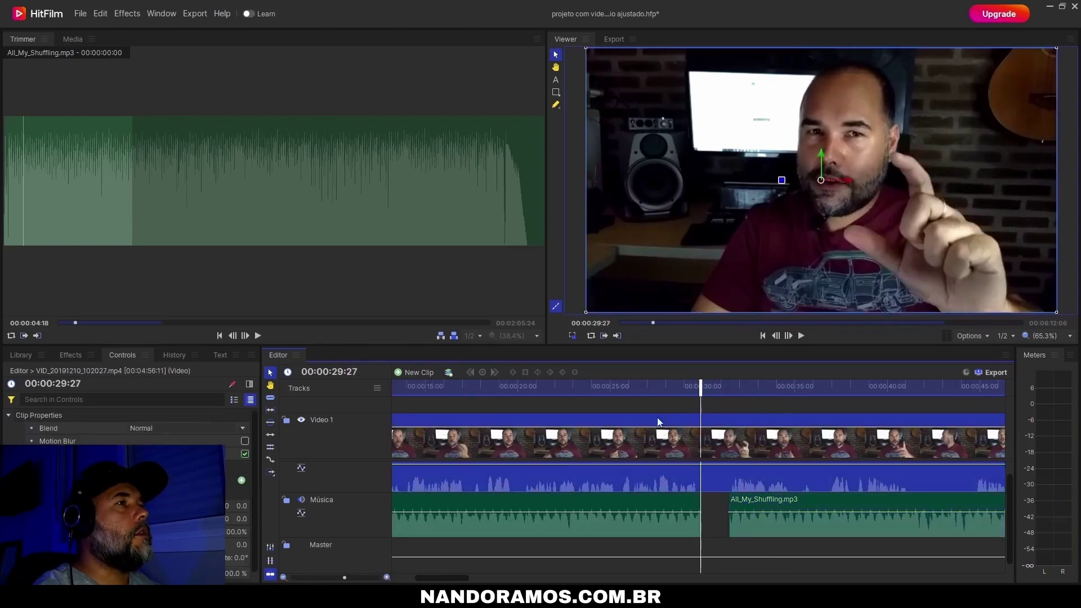
left_click(271, 398)
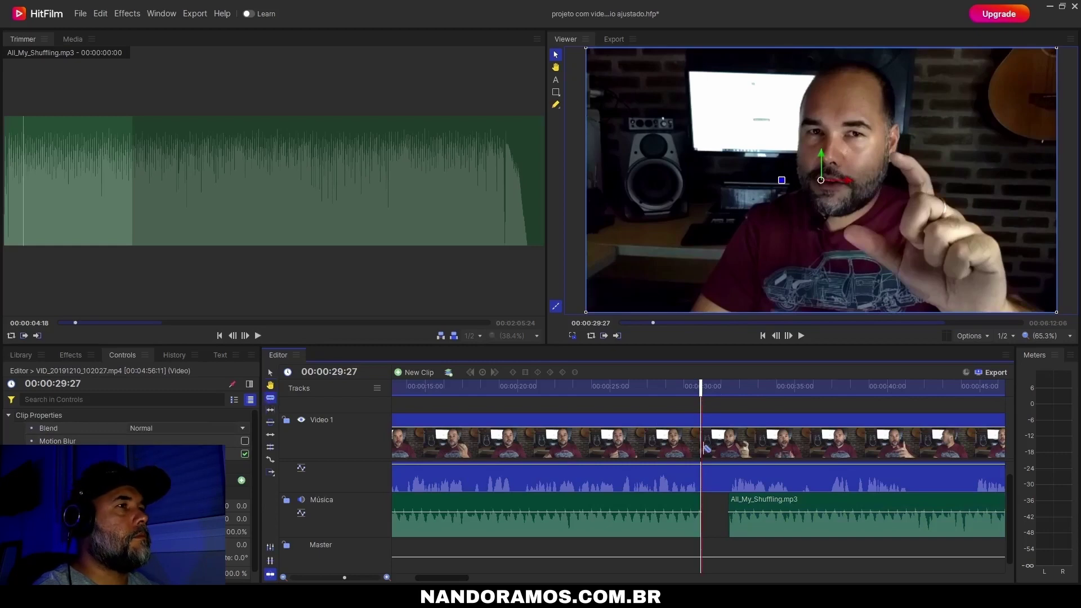
left_click(705, 448)
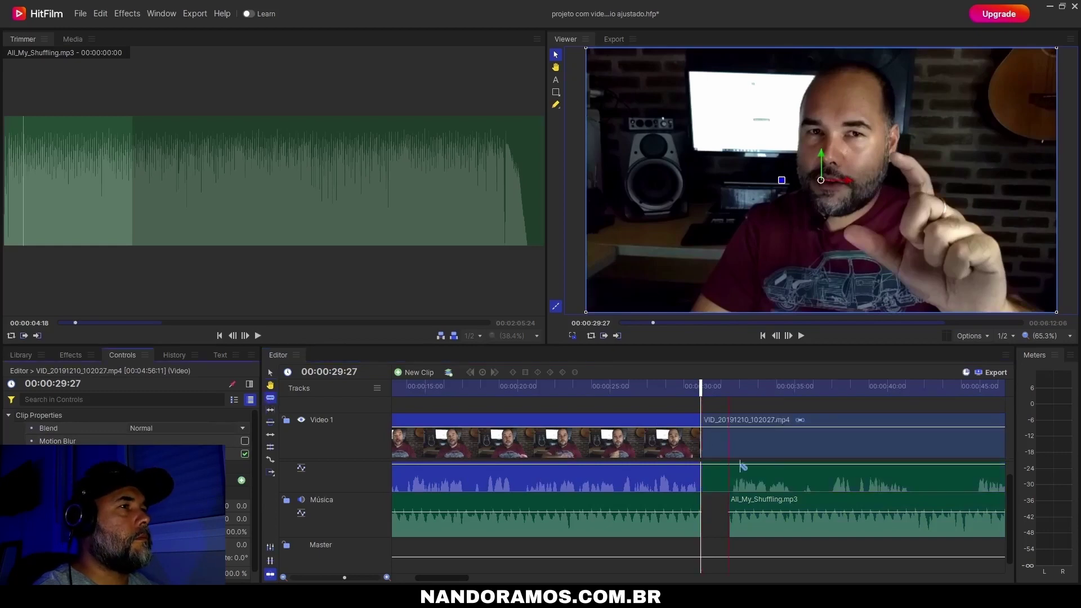
left_click(270, 373)
Split the video clip again at 00:00:31:10, near the end of the music gap.
key("space")
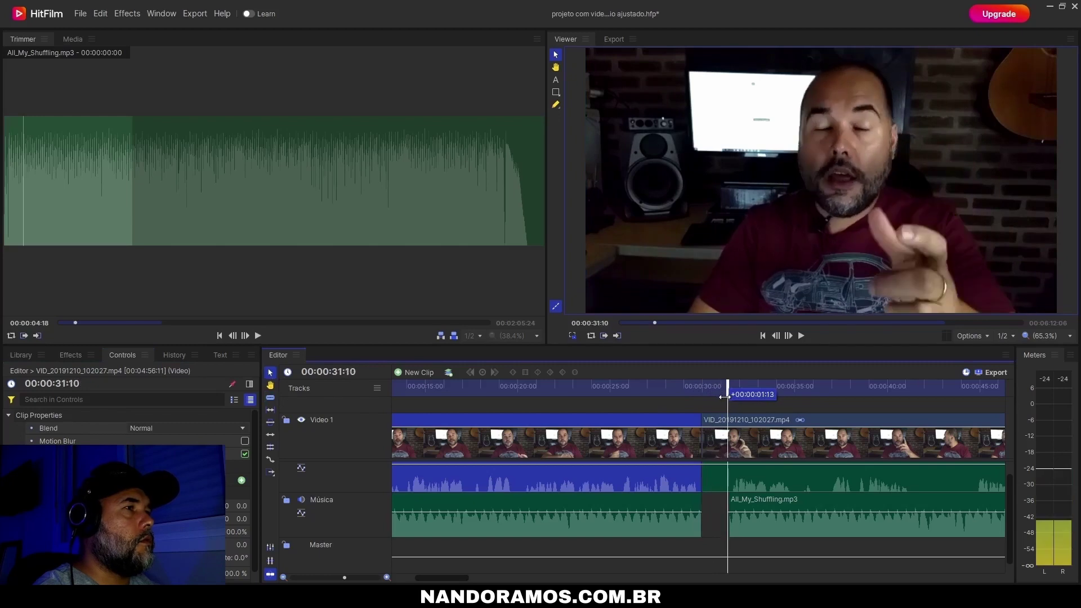
key("c")
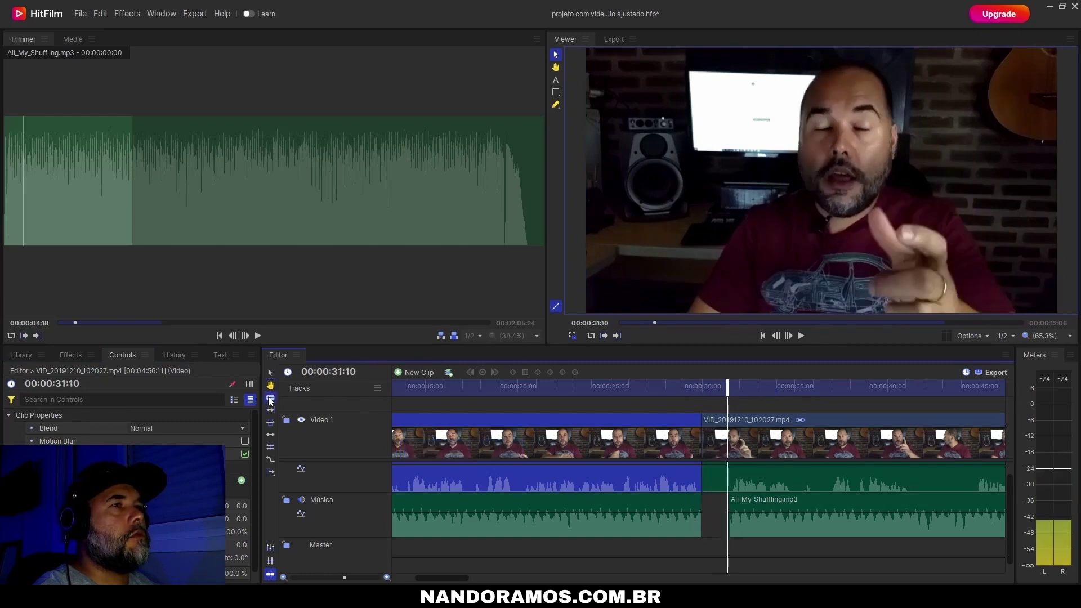
left_click(728, 441)
key("v")
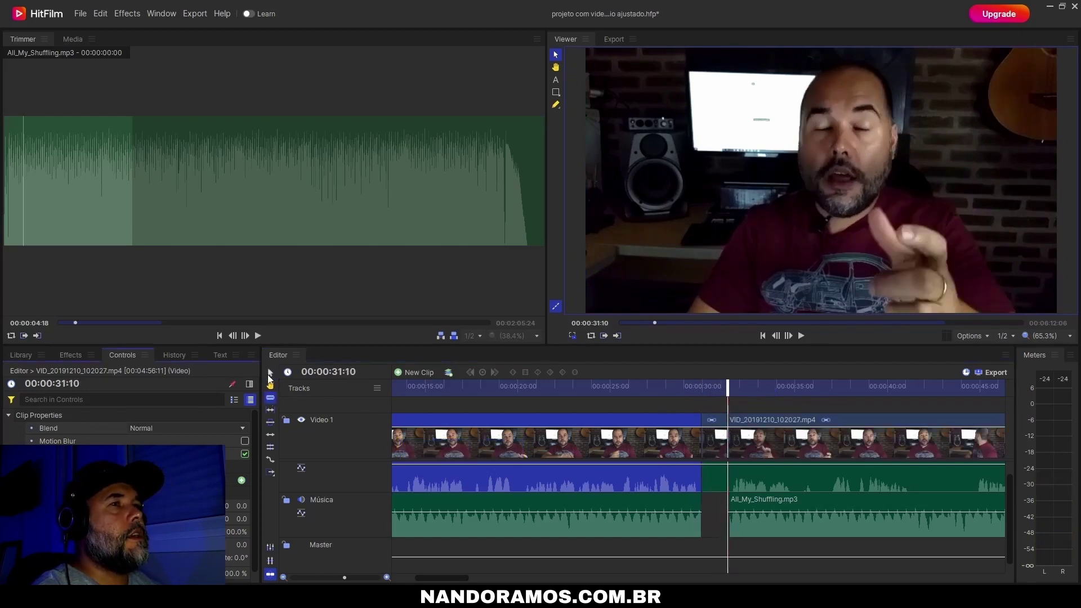
Scale the short video segment above the music gap to 117%.
left_click_drag(718, 385, 713, 386)
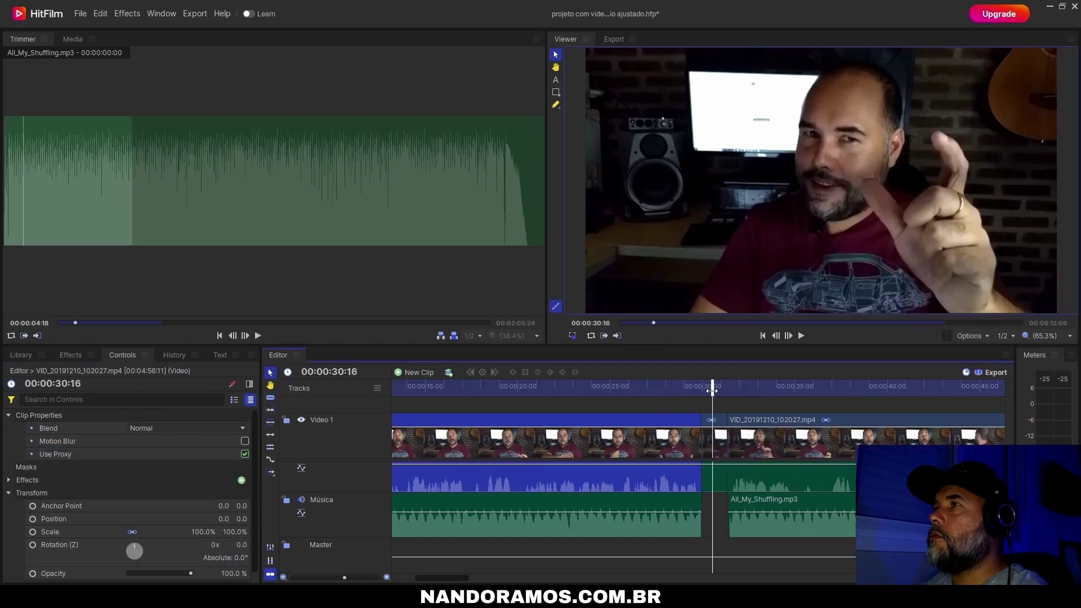
left_click(718, 443)
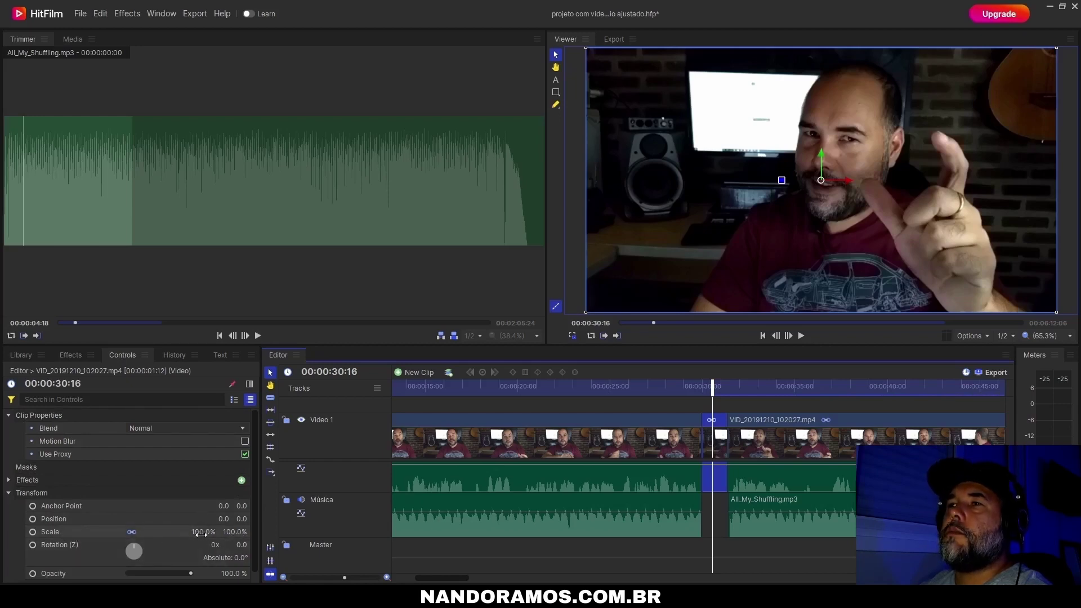
left_click_drag(237, 532, 259, 532)
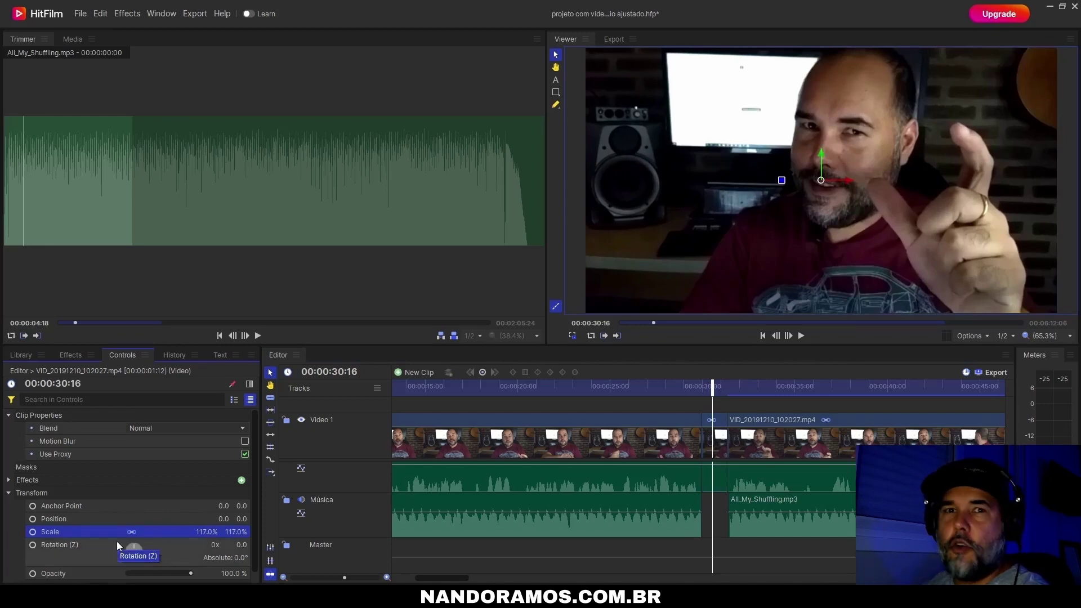
Play the timeline from 00:00:23:06 through the zoomed segment to check it with the music pause, and save the project.
left_click(577, 387)
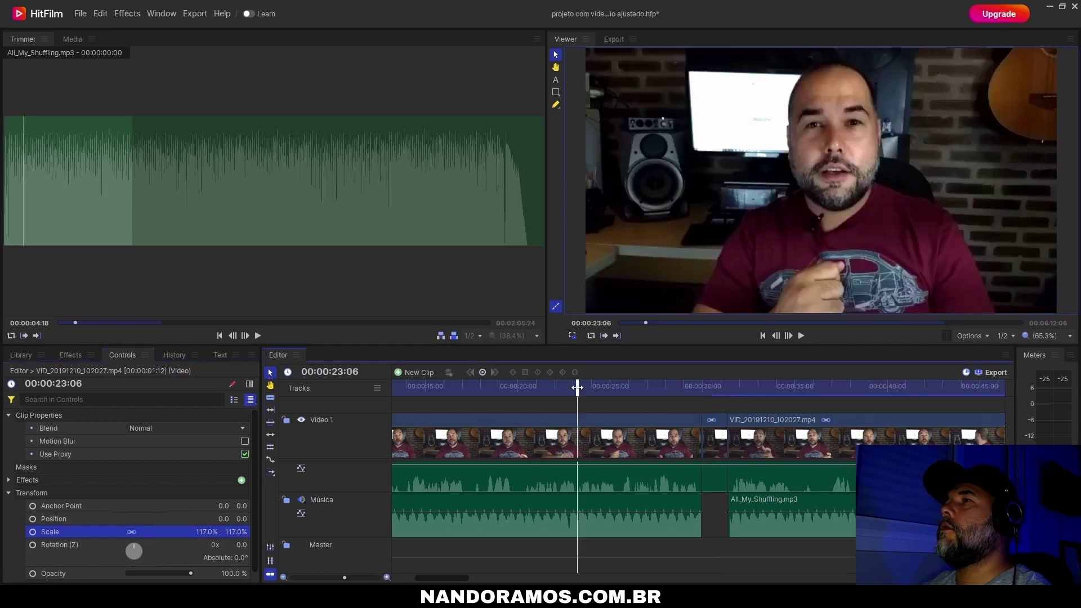
key("space")
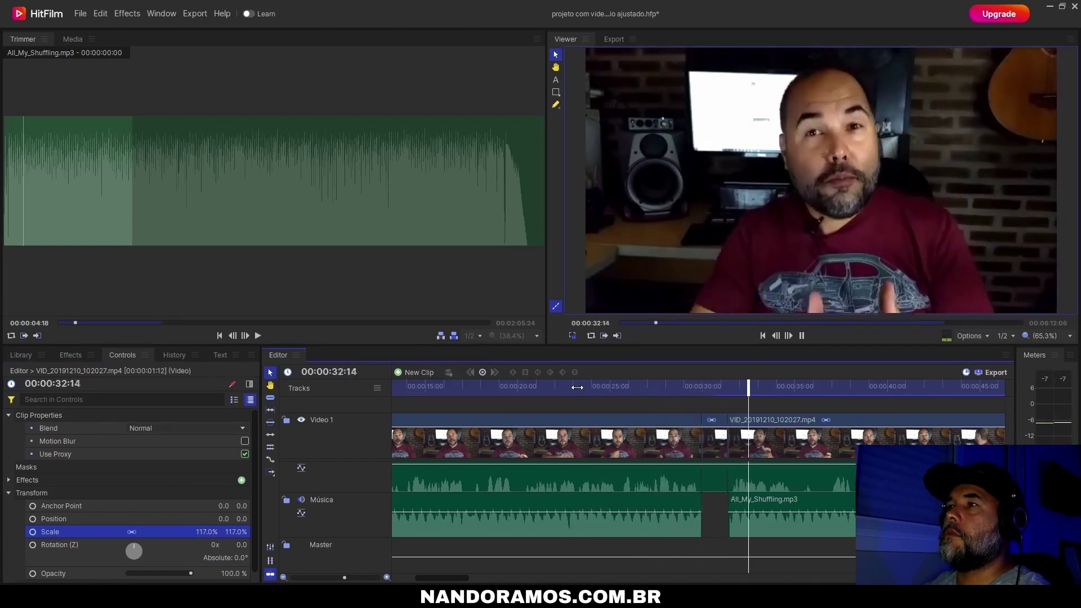
key("space")
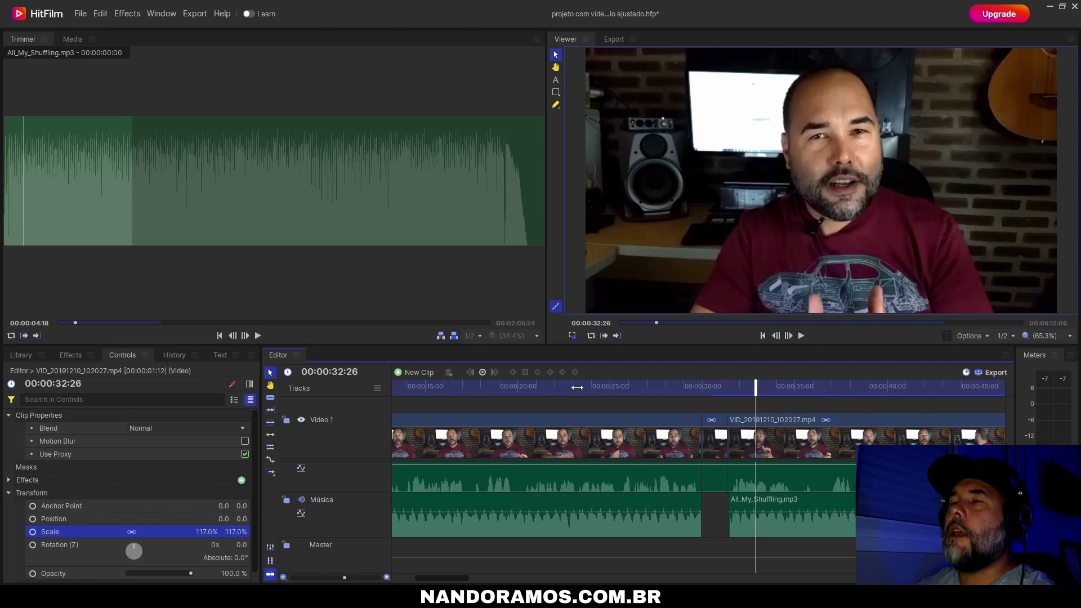
key("ctrl+s")
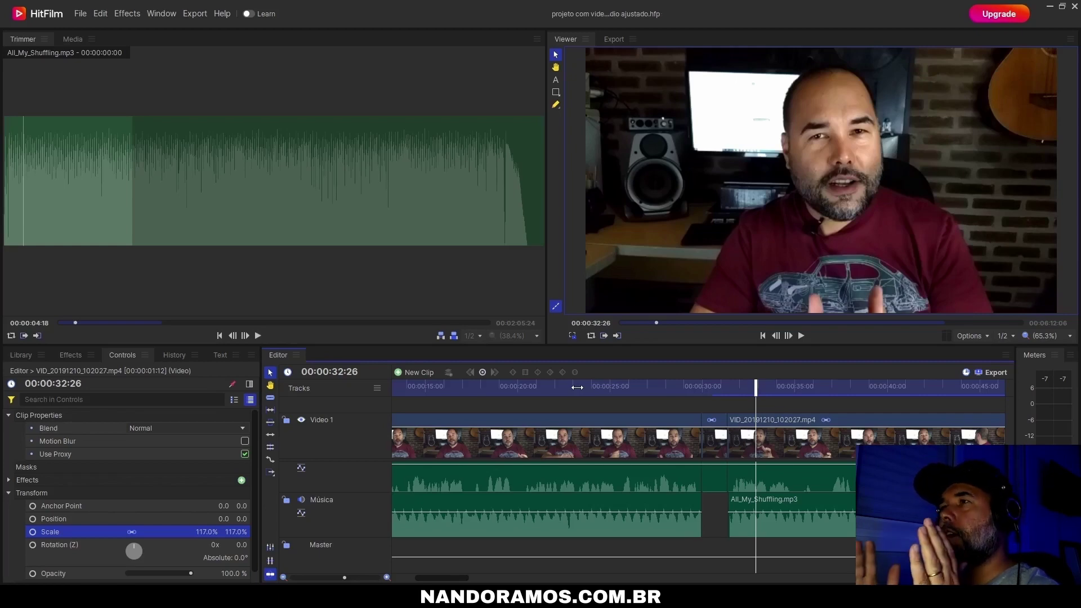